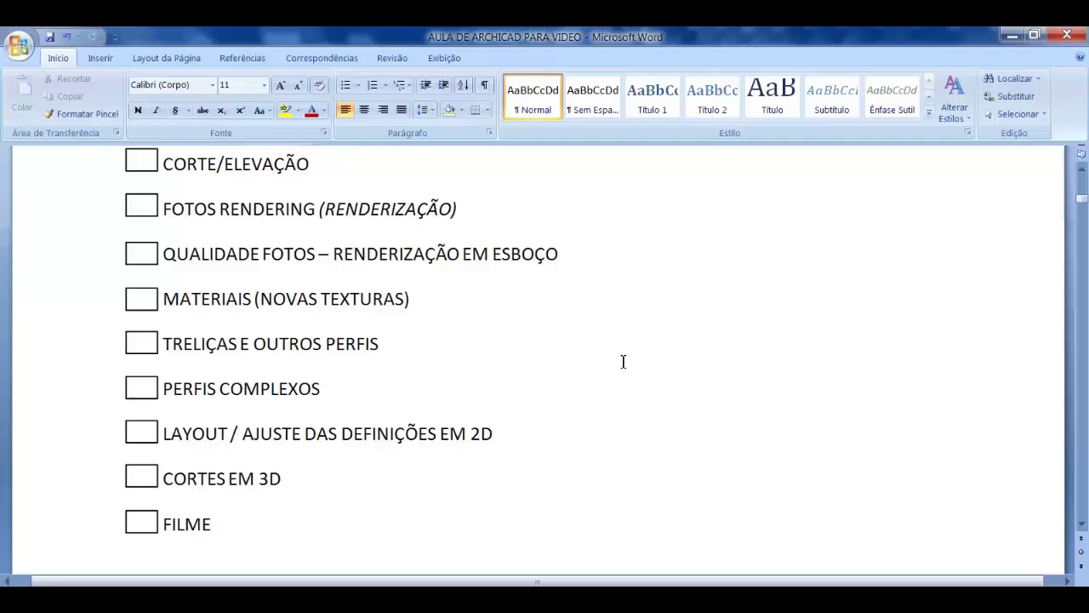
Step: Switch to ArchiCAD, try docking the Informações palette horizontally above the drawing area, and restore it to its vertical position
key("alt+Tab")
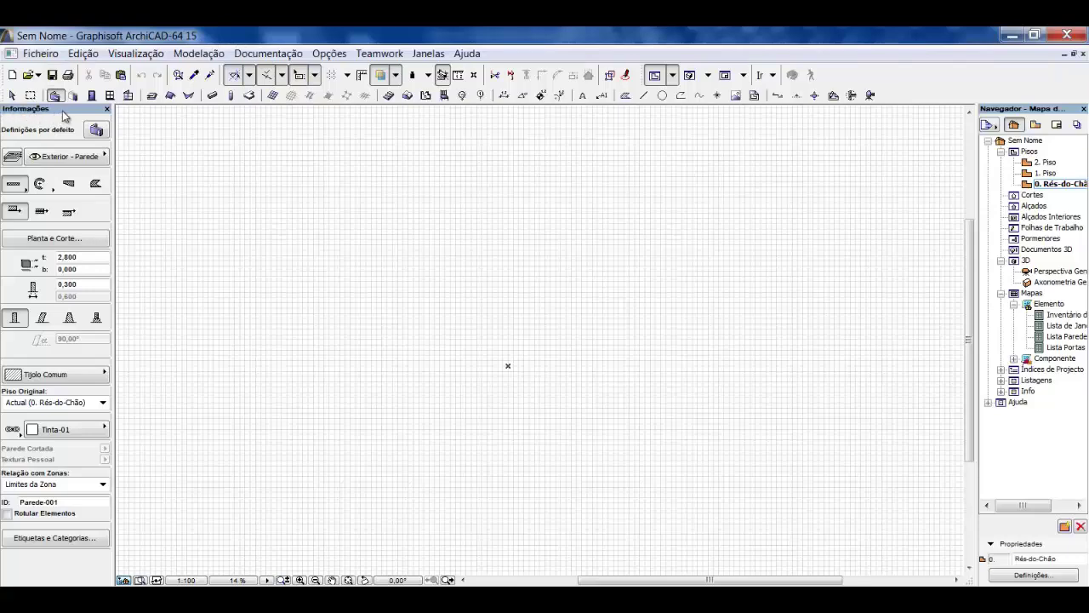
left_click_drag(64, 116, 129, 99)
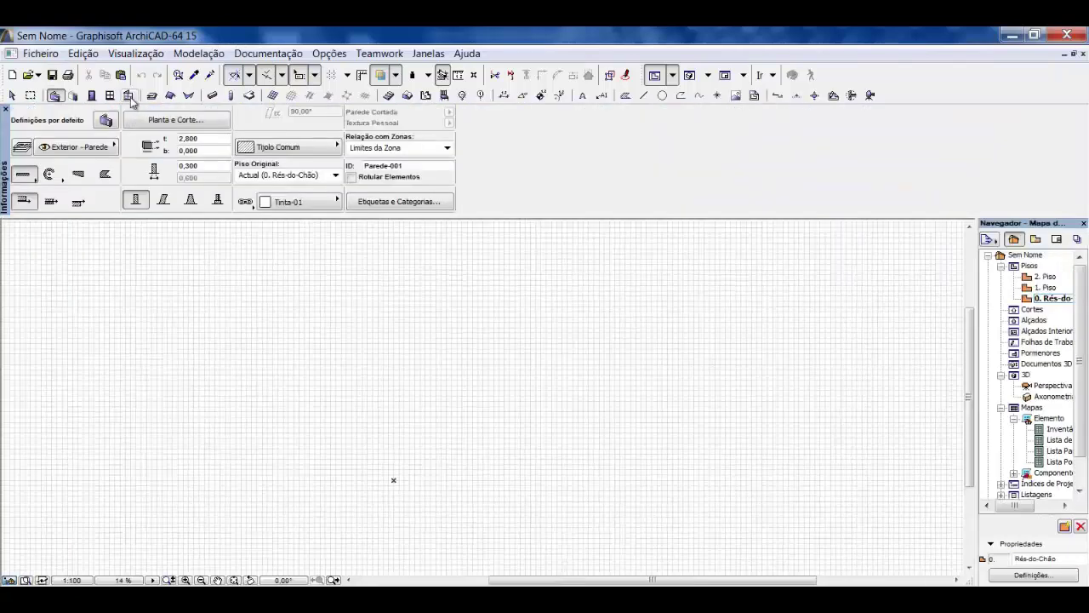
left_click_drag(4, 133, 5, 145)
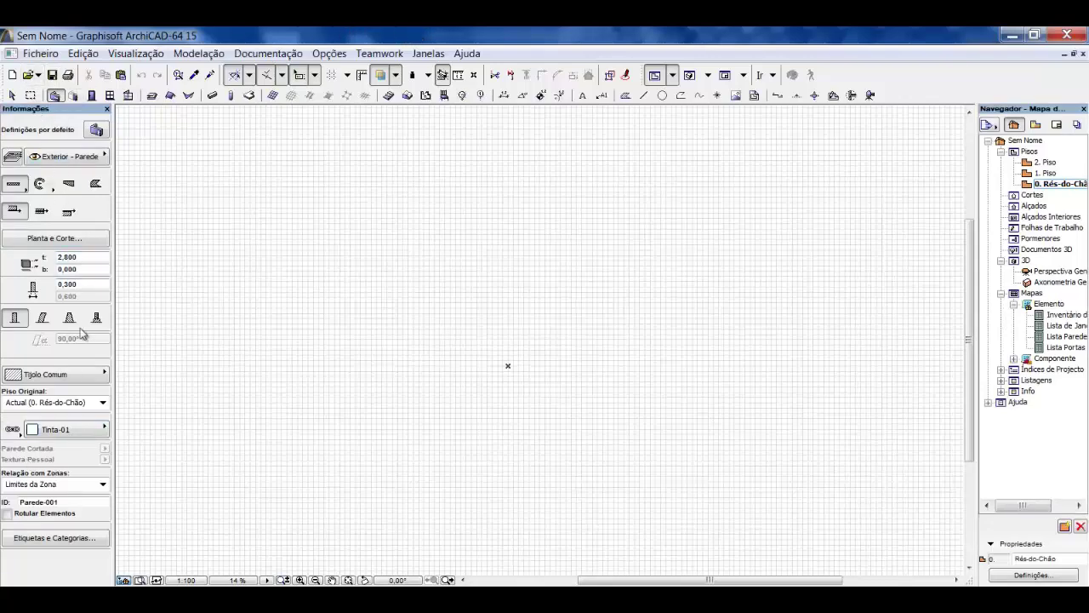
Step: Hide the Informações palette and show it again
left_click(425, 56)
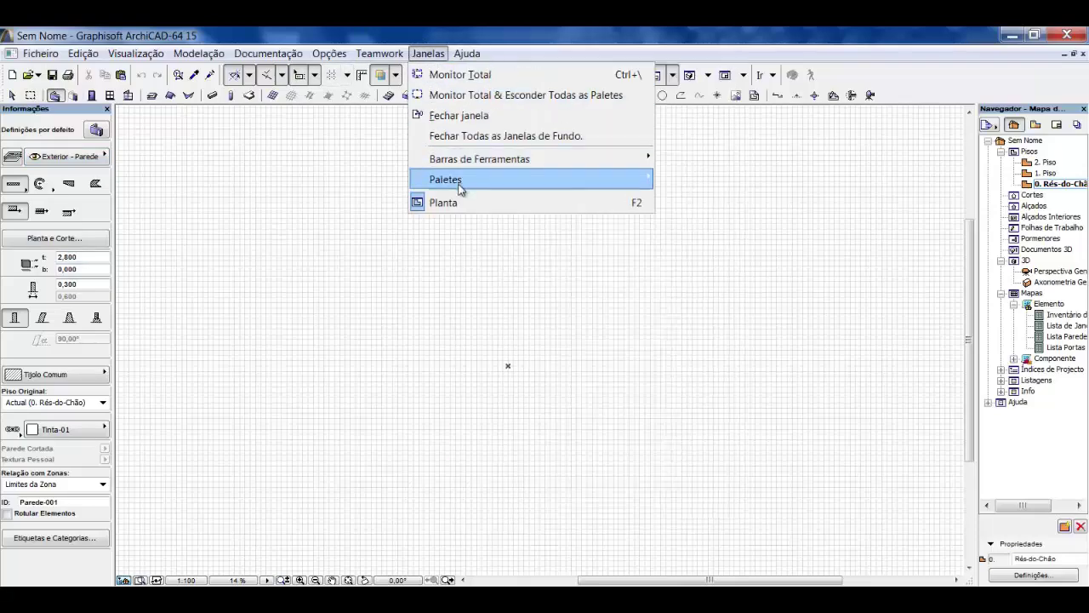
mouse_move(461, 182)
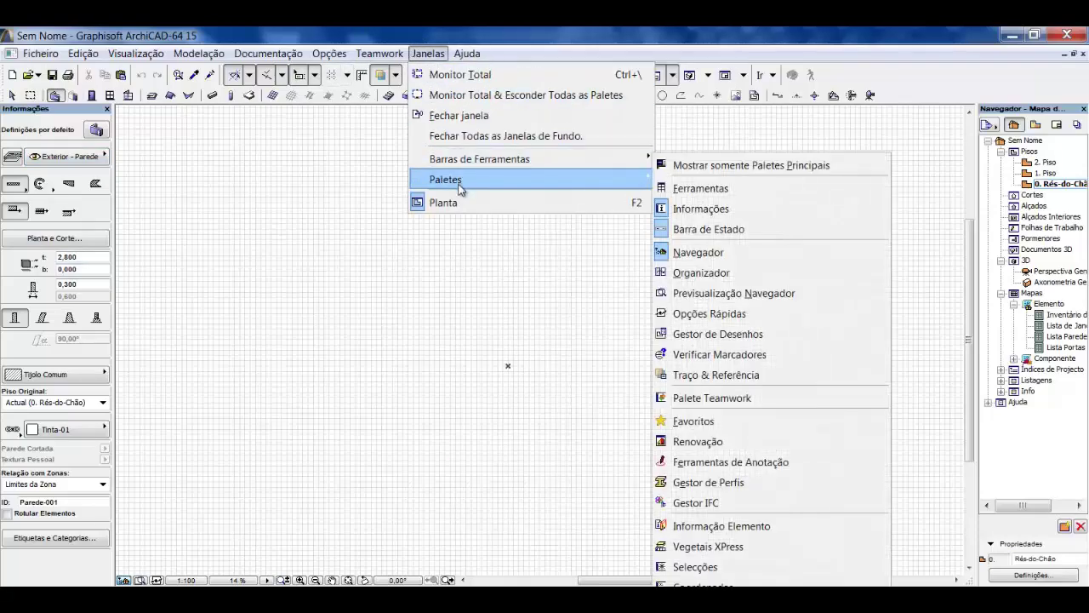
left_click(719, 210)
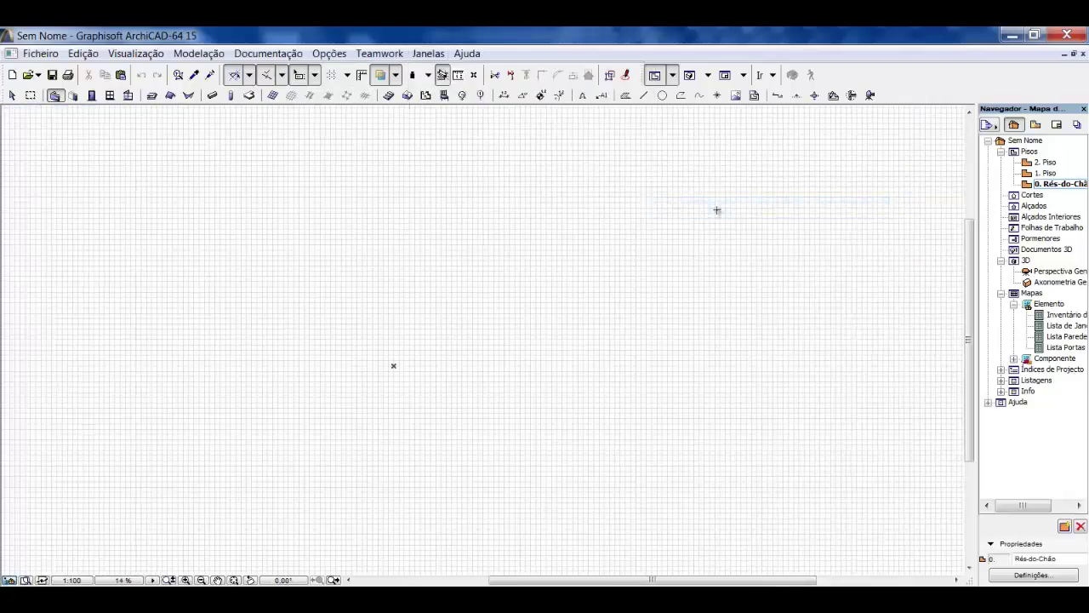
left_click(433, 53)
mouse_move(457, 178)
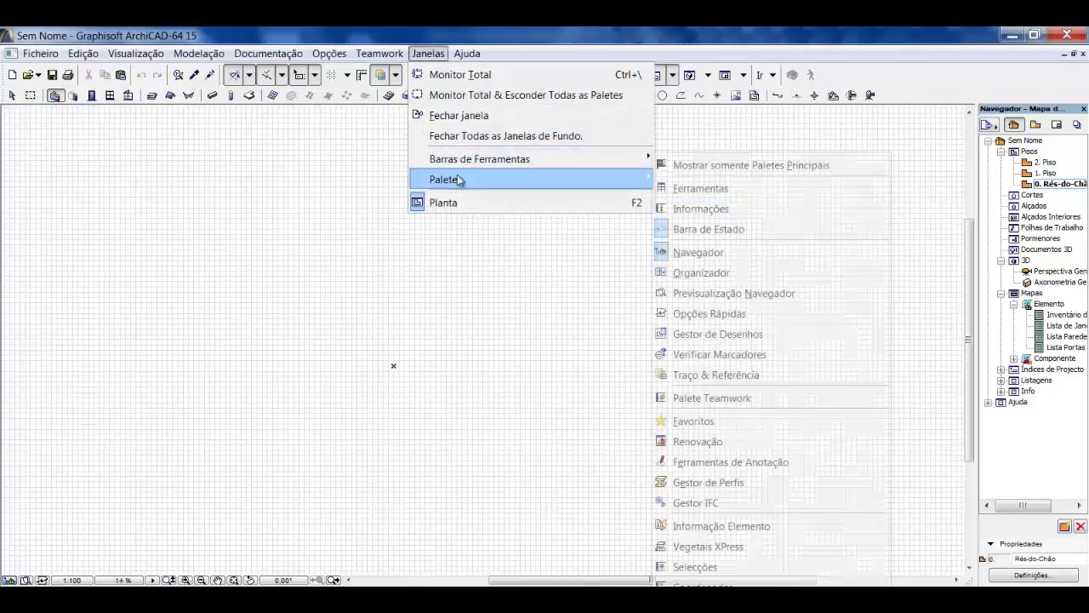
left_click(719, 211)
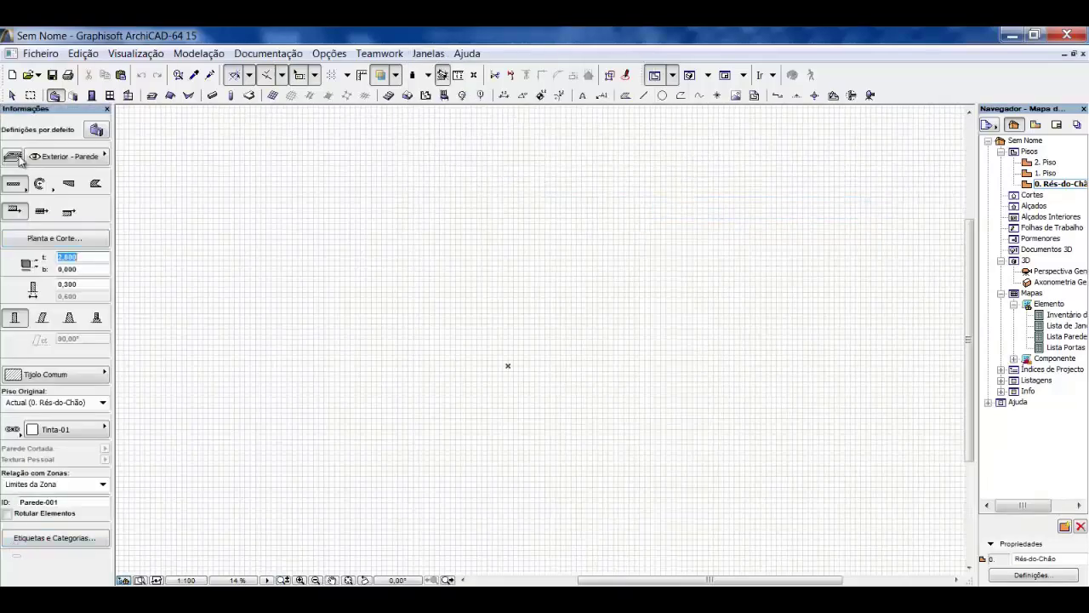
Step: Compare the default settings of the wall end, door and window tools, and return to the Wall tool
left_click(73, 95)
left_click(92, 96)
left_click(110, 95)
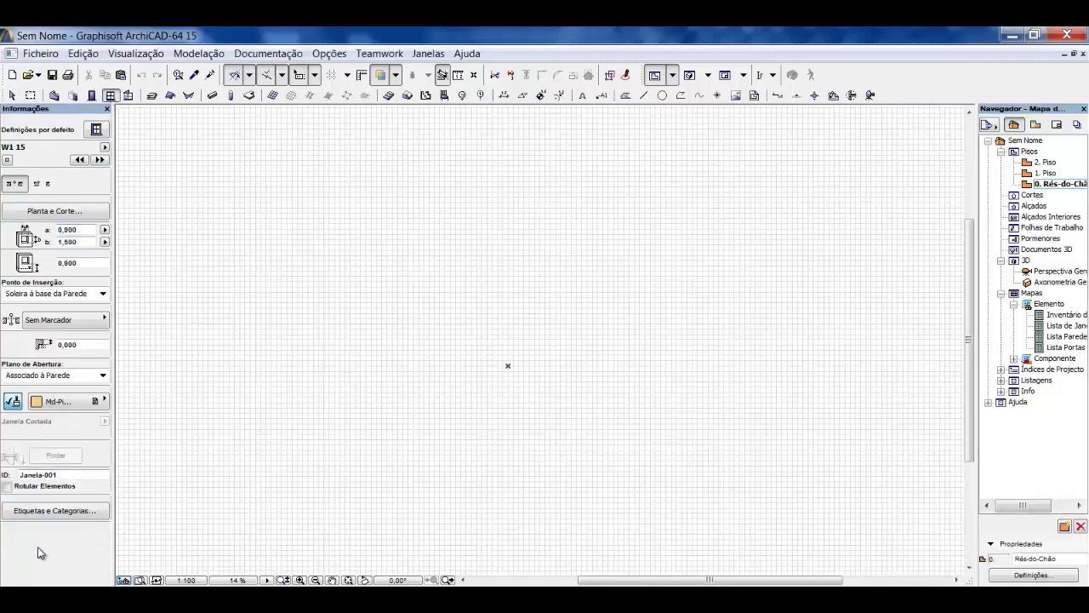
left_click(54, 96)
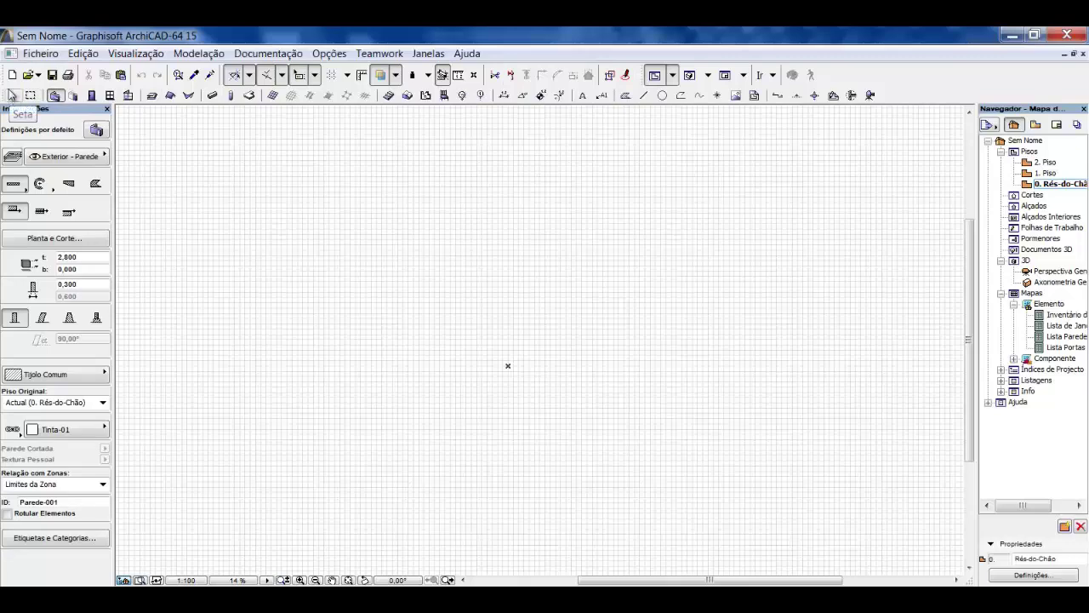
Step: Hide the Ferramentas da Caixa de Ferramentas toolbar and display it again
mouse_move(4, 95)
left_mouse_down()
mouse_move(7, 125)
mouse_move(116, 124)
mouse_move(136, 100)
mouse_move(13, 96)
left_mouse_up()
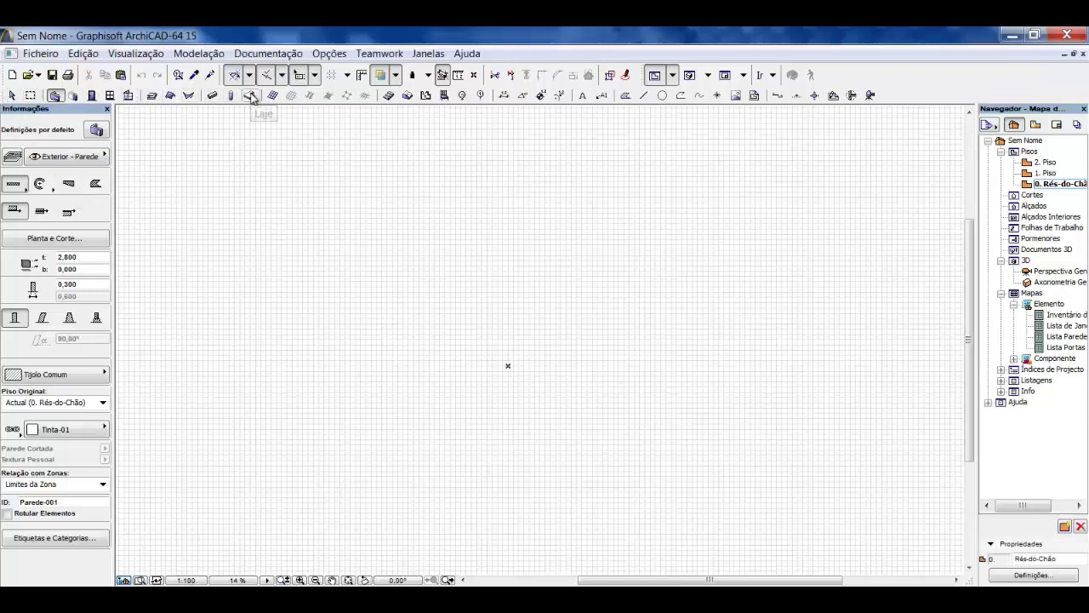
left_click(427, 54)
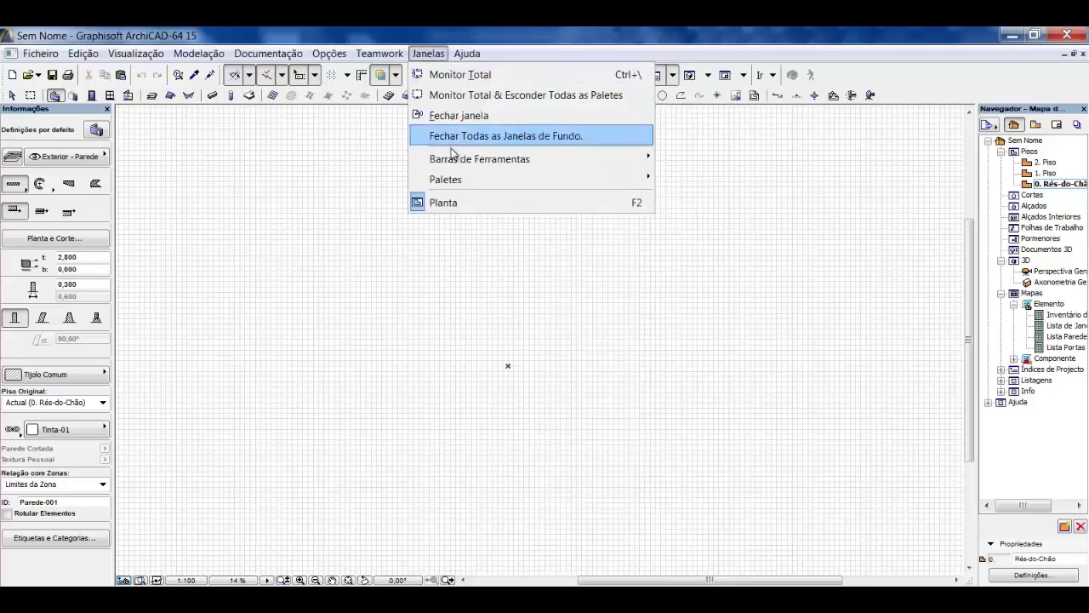
mouse_move(453, 162)
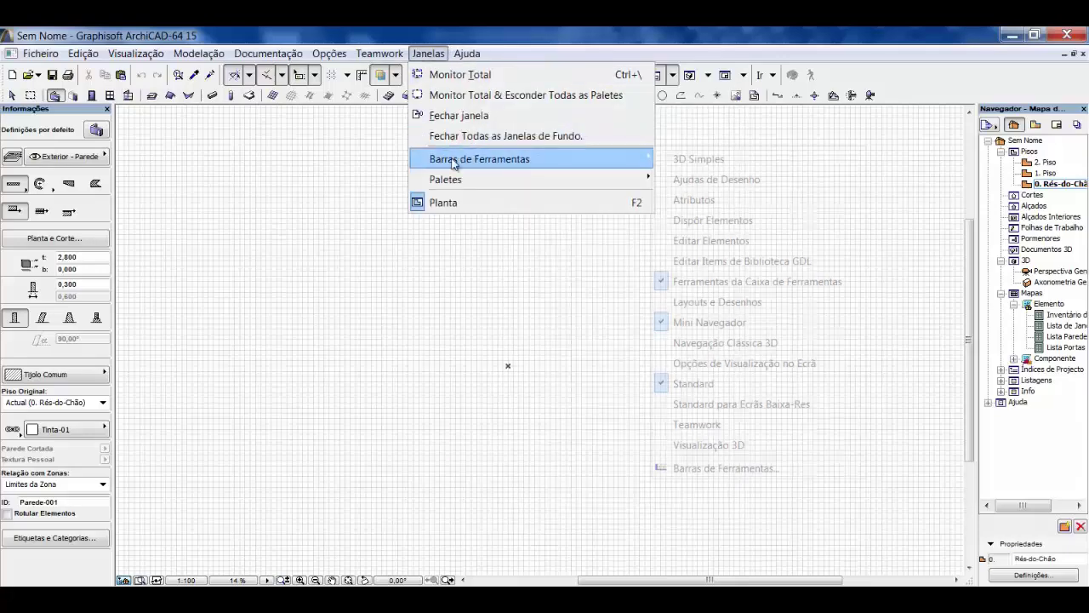
left_click(717, 285)
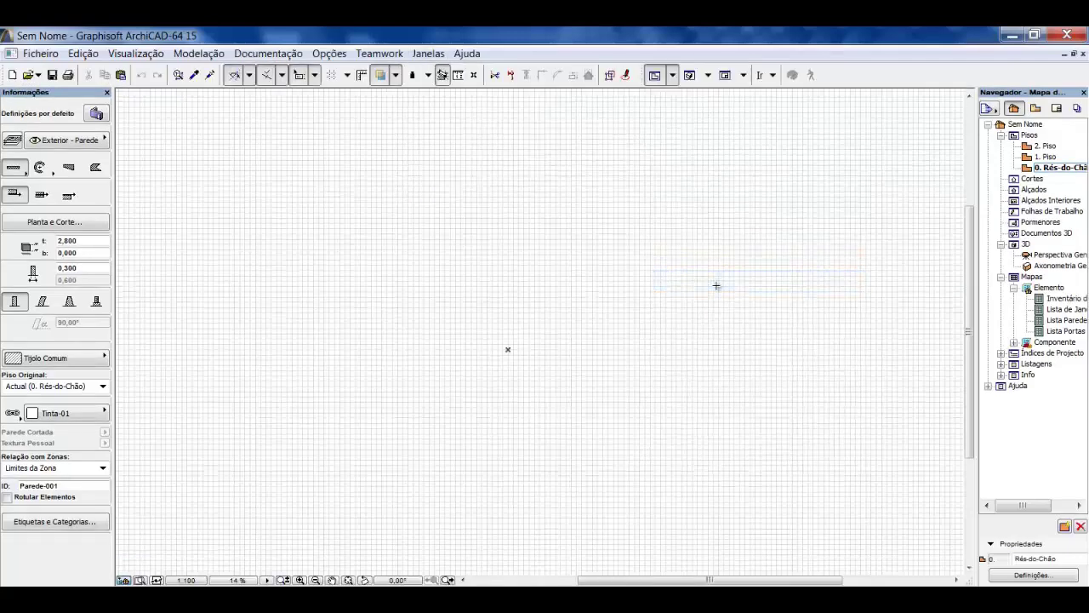
left_click(429, 52)
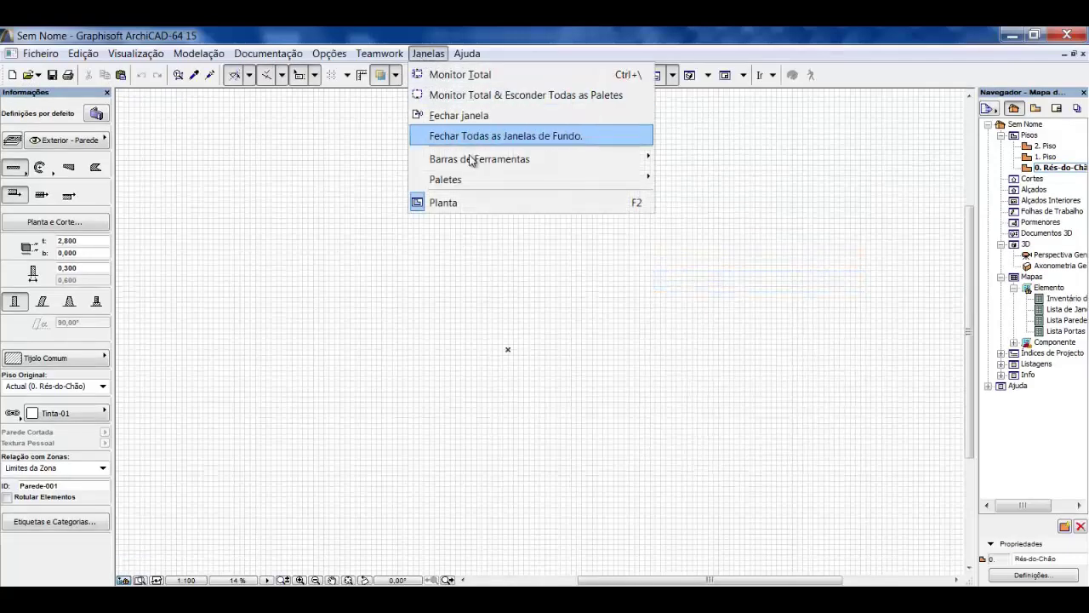
mouse_move(471, 162)
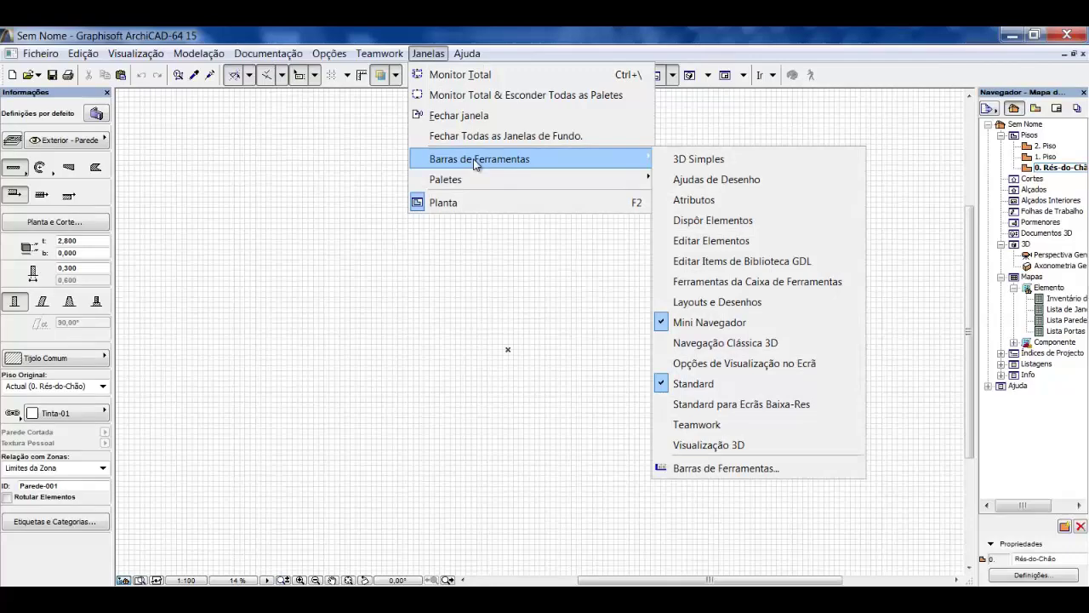
left_click(737, 282)
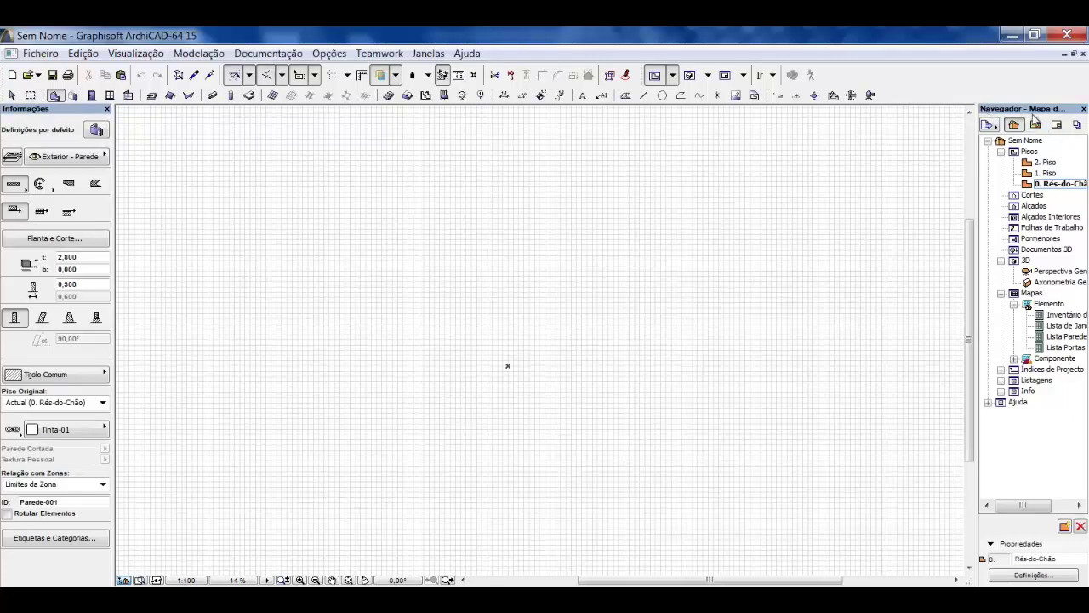
Step: Rename the ground-floor storey Rés-do-Chão as Térreo
right_click(1061, 186)
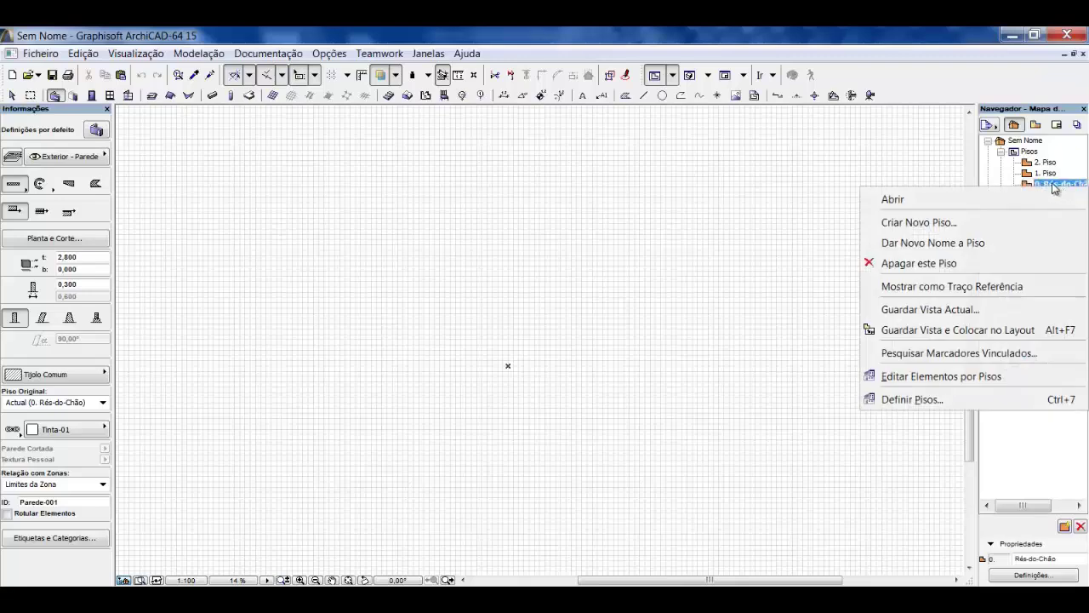
left_click(986, 244)
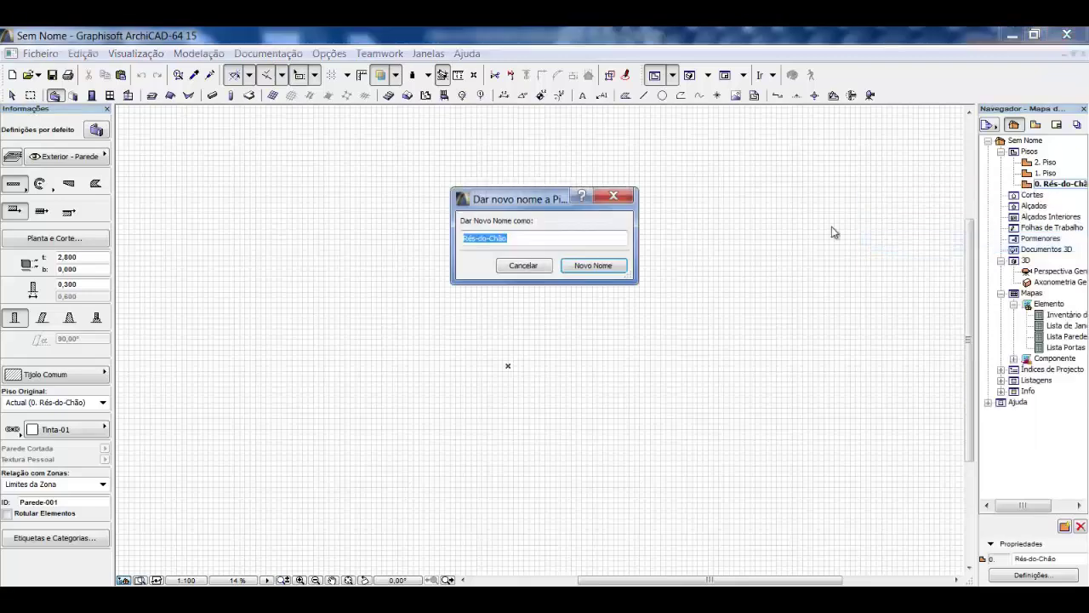
type("Térreo")
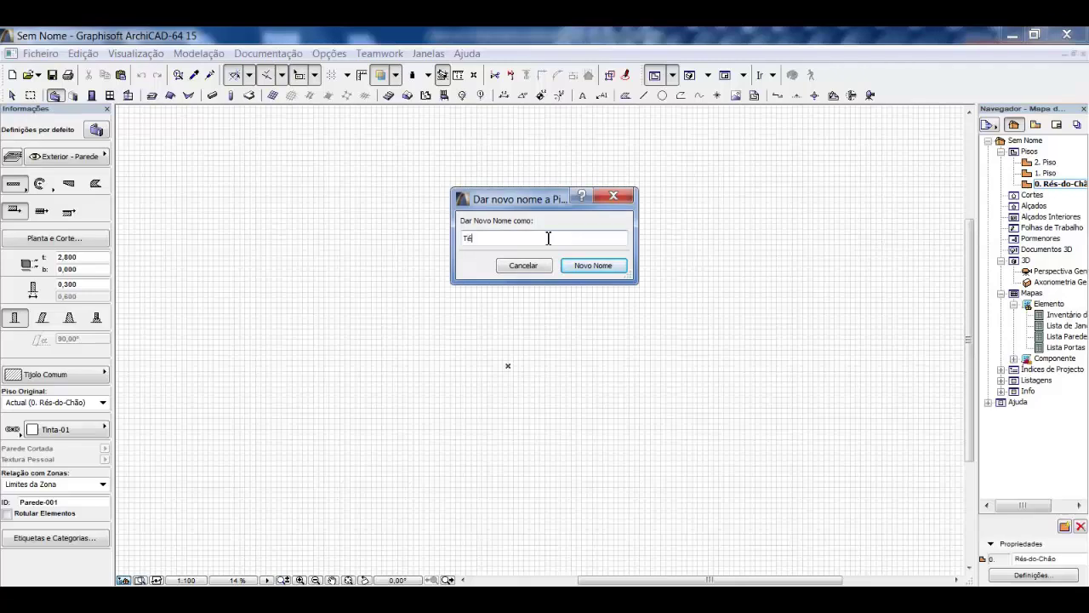
left_click(603, 267)
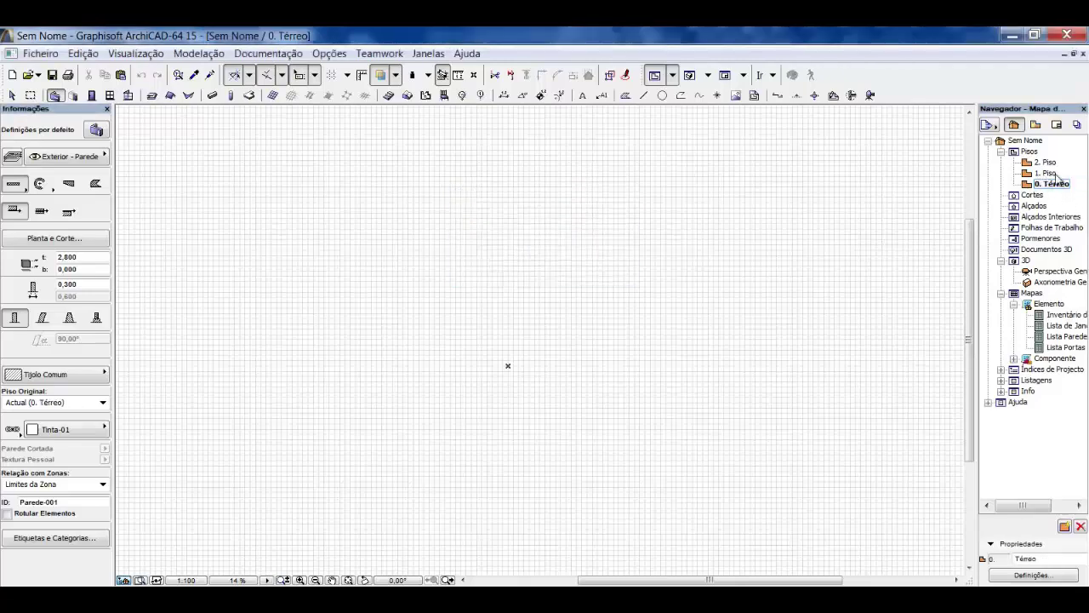
Step: Create a new storey named Piso, inserted above the existing ones
right_click(1029, 155)
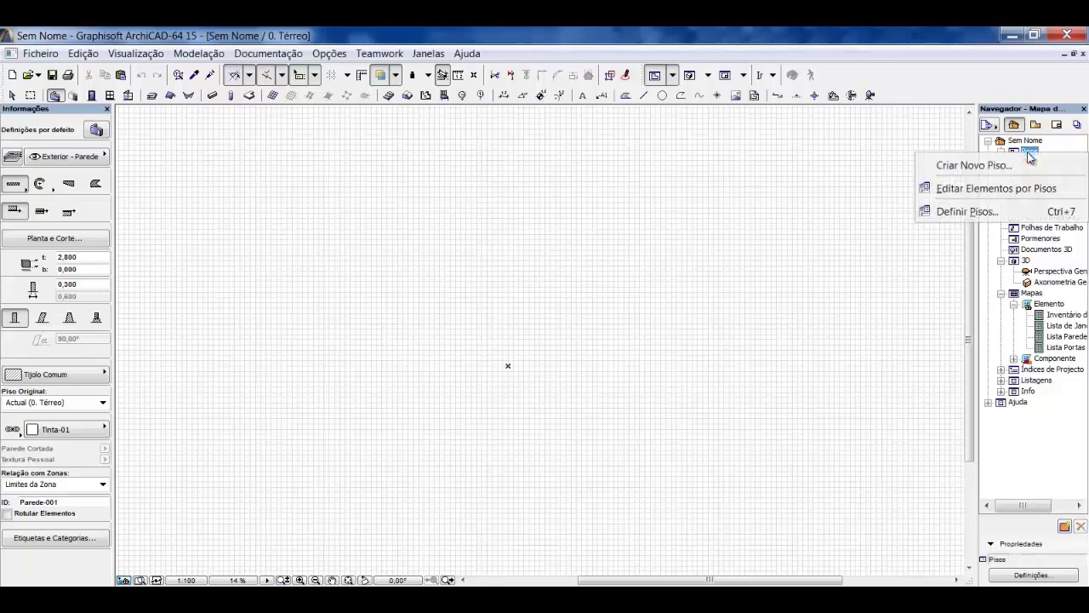
left_click(1009, 166)
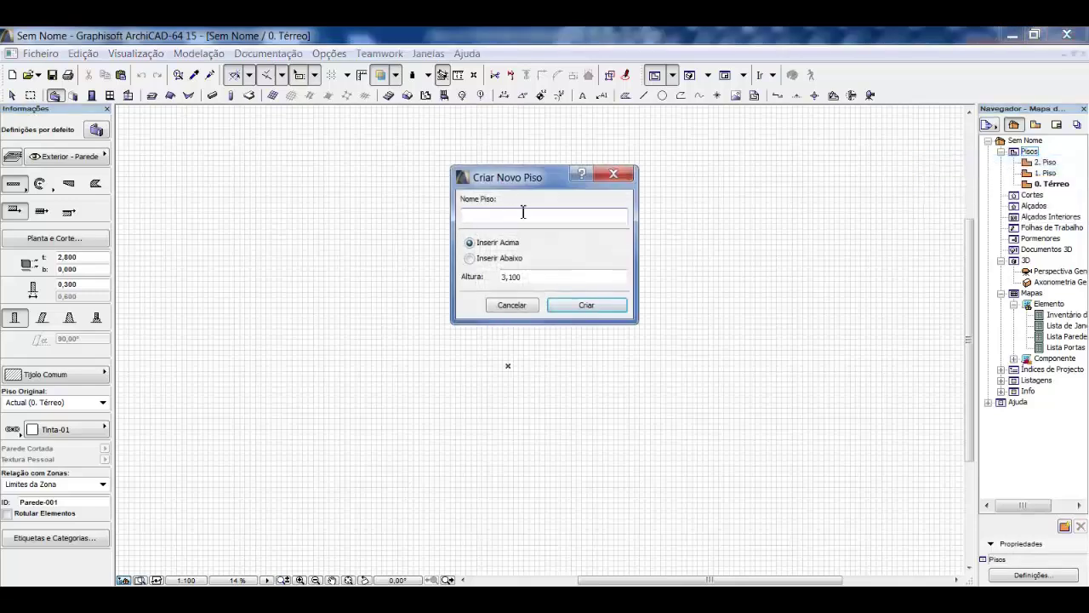
type("Piso")
left_click(569, 307)
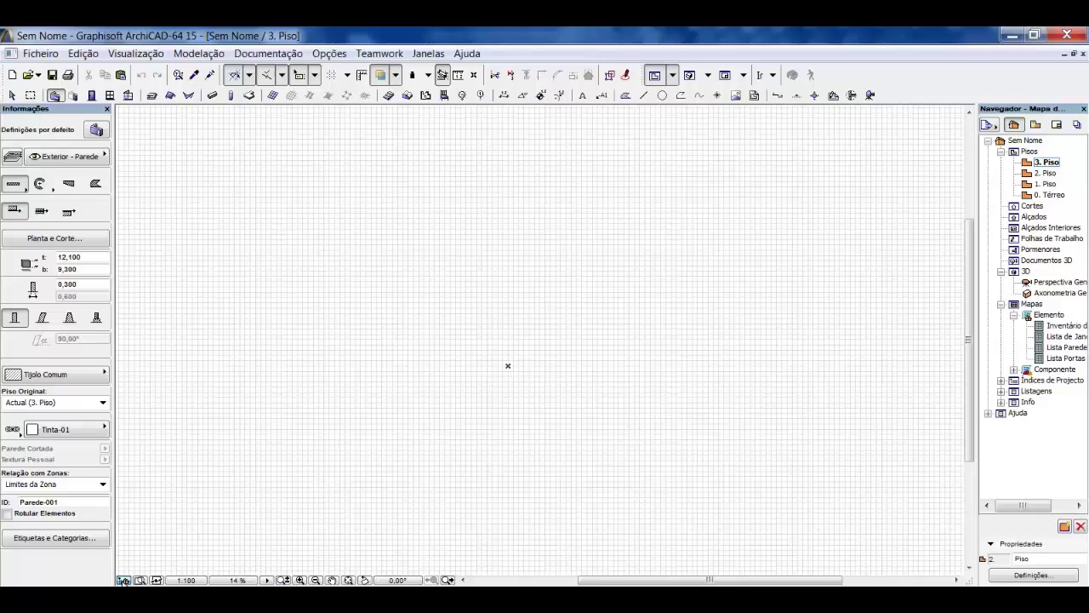
Step: Toggle the Navigator off and on, and view its Cortes and Alçados entries and the layout book before returning to the project map
left_click(122, 580)
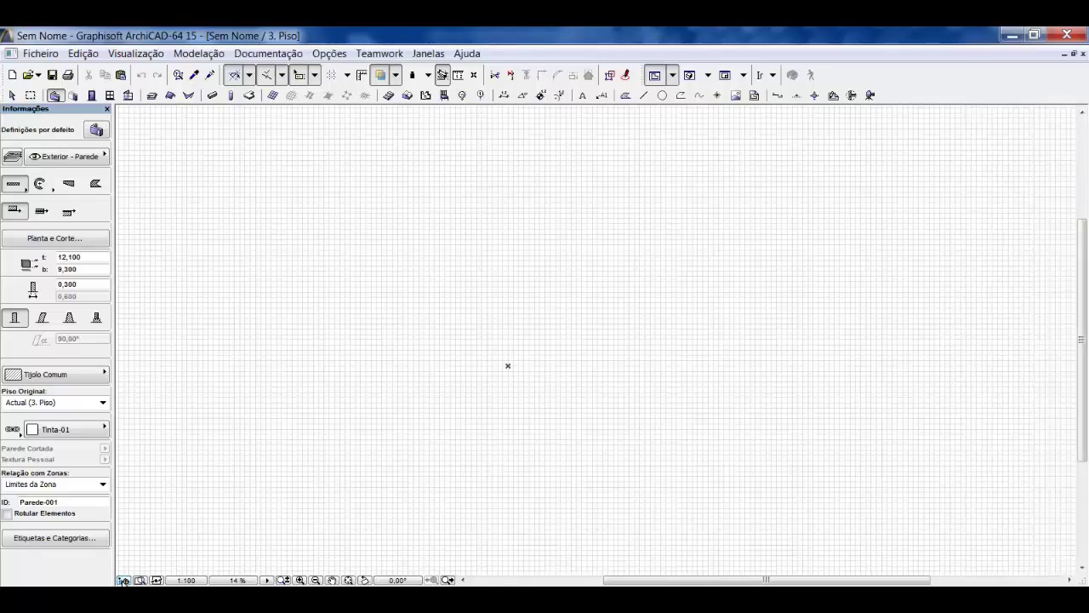
left_click(123, 579)
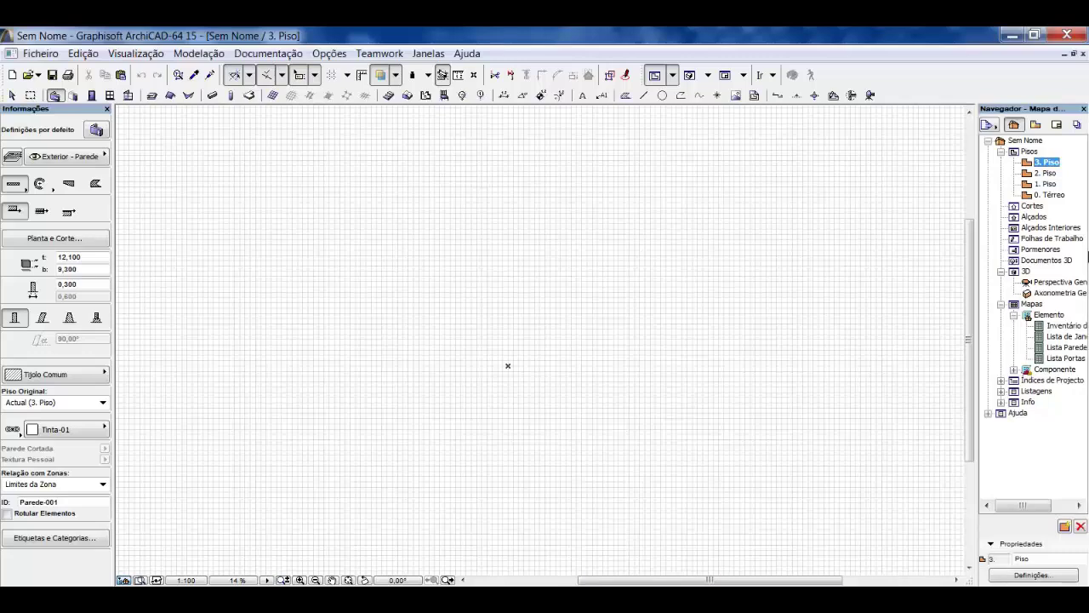
left_click(1035, 206)
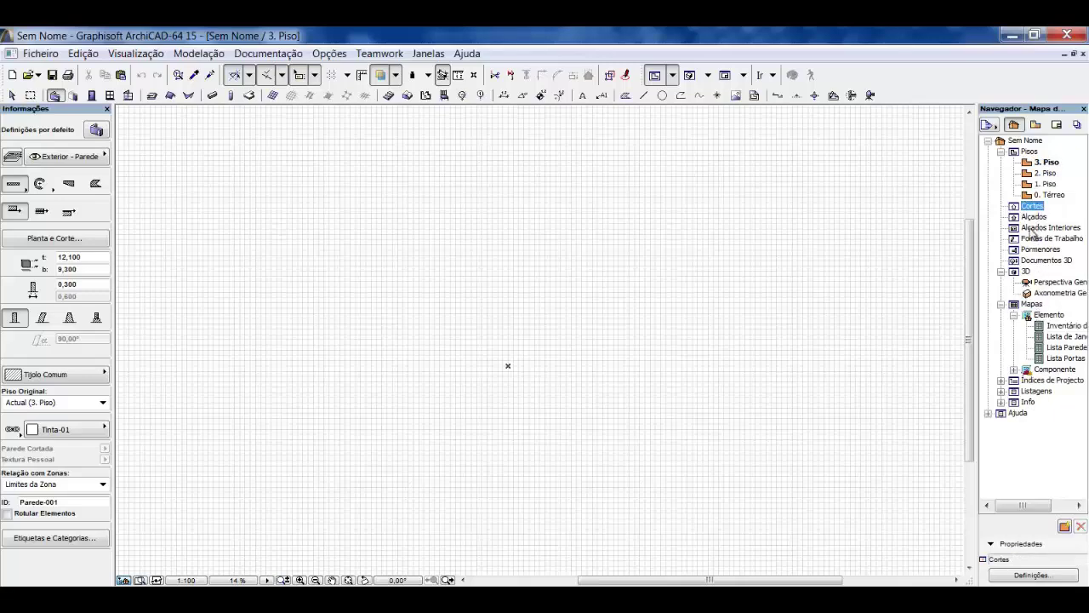
left_click(1035, 218)
left_click(1060, 127)
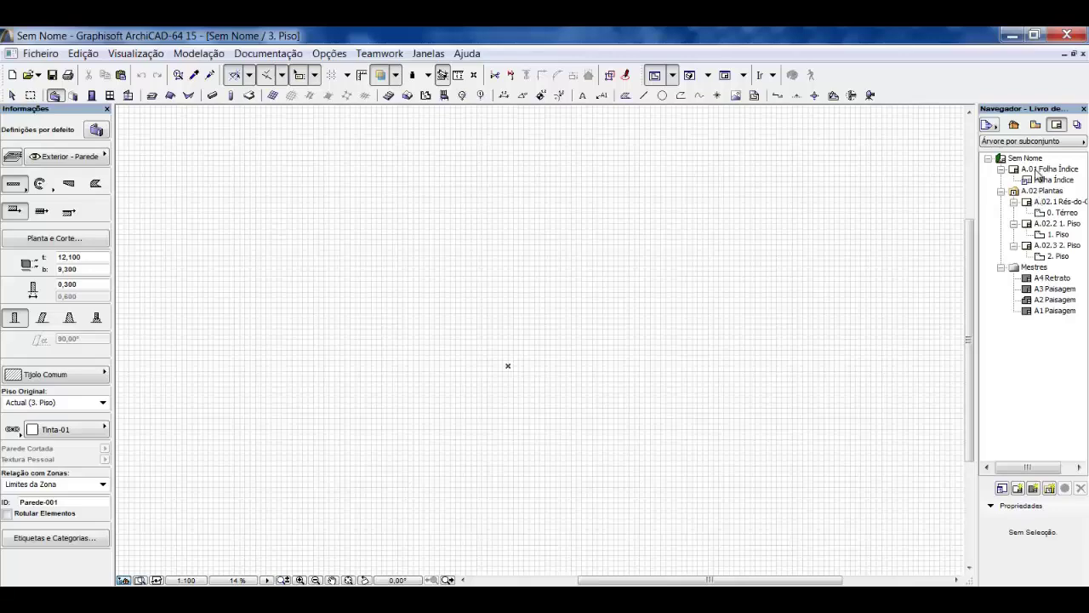
left_click(1013, 125)
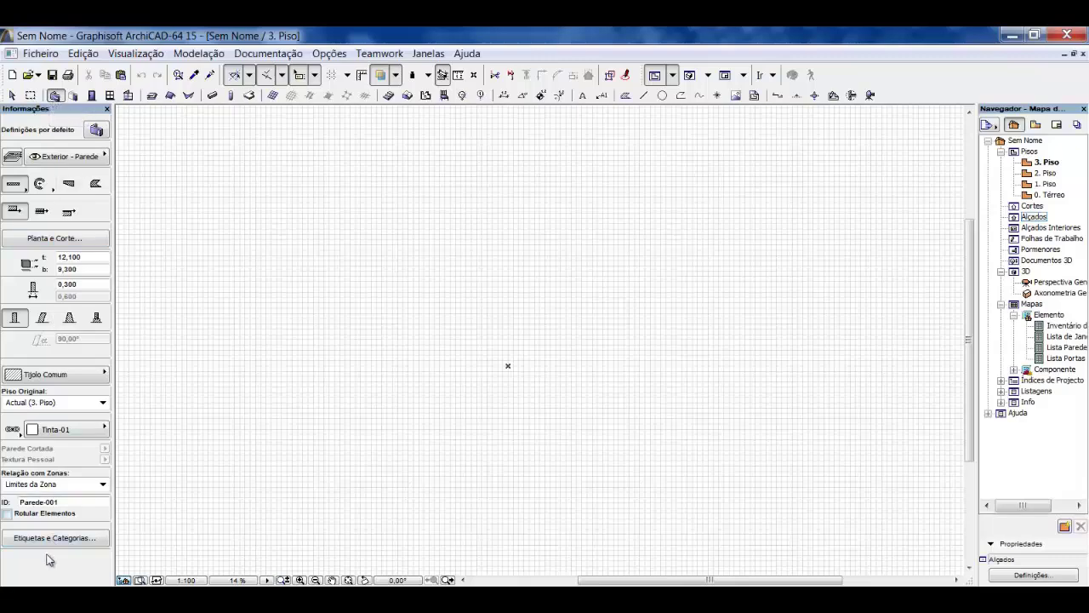
Step: Show the default settings of the wall end, door, window and corner window tools one after another
left_click(75, 96)
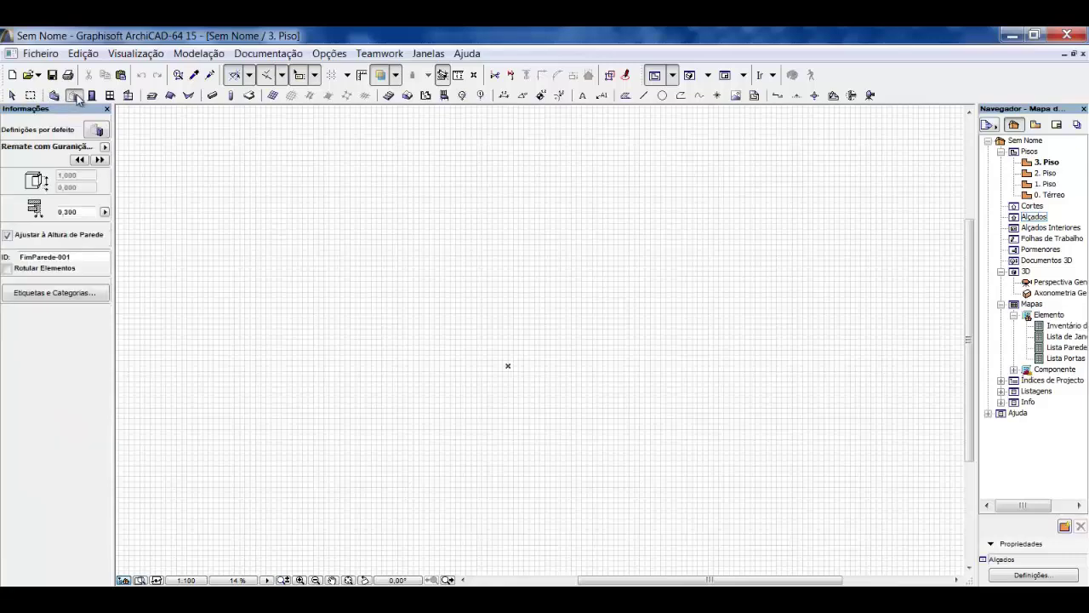
left_click(92, 95)
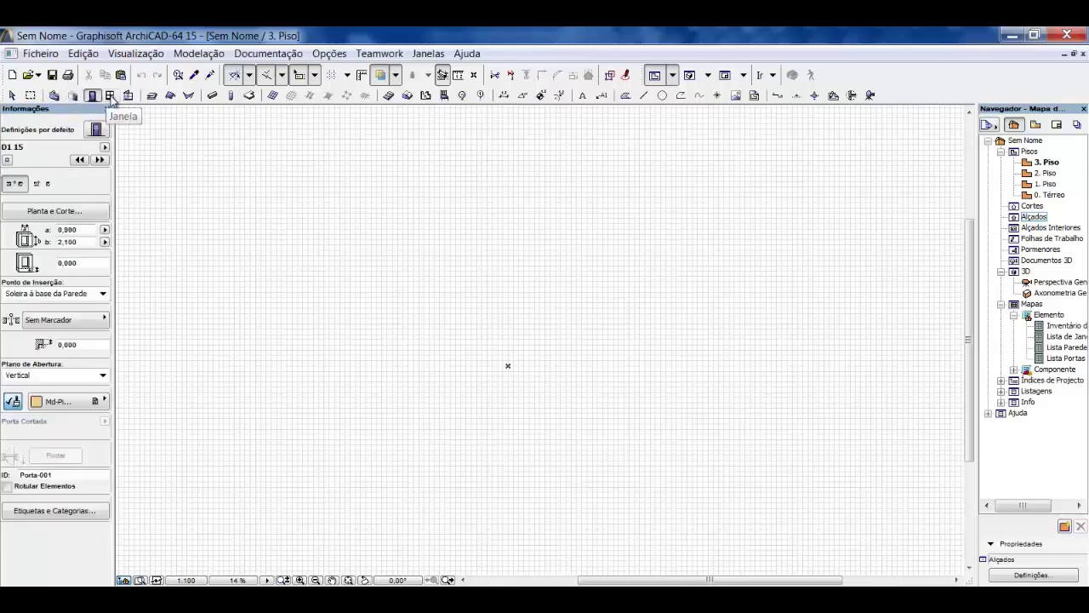
left_click(112, 99)
left_click(128, 96)
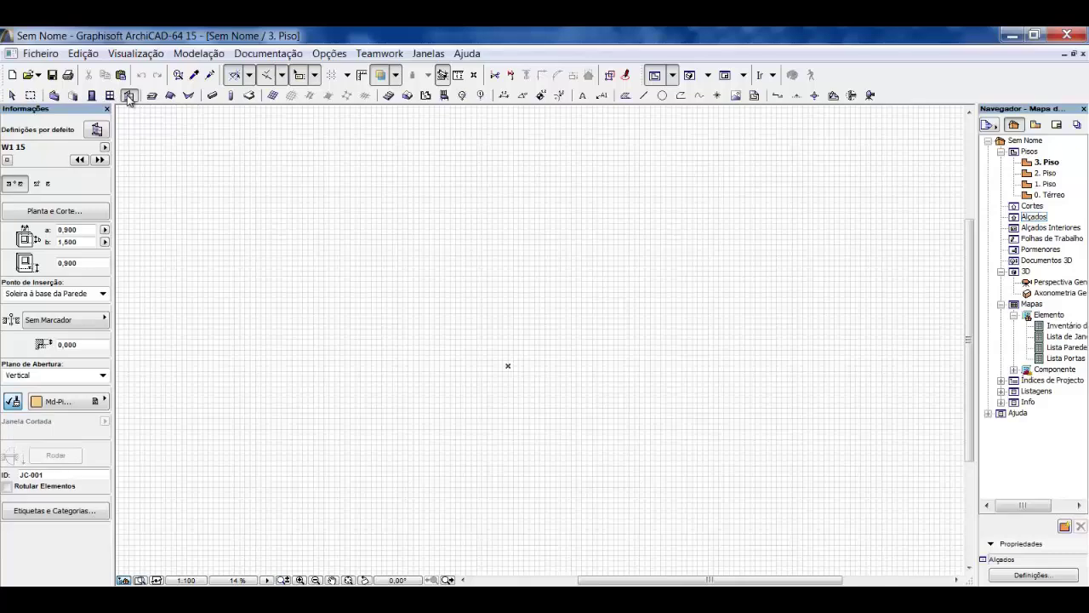
Step: Go through the default settings of the roof, shell, column and slab tools in turn
left_click(152, 96)
left_click(170, 96)
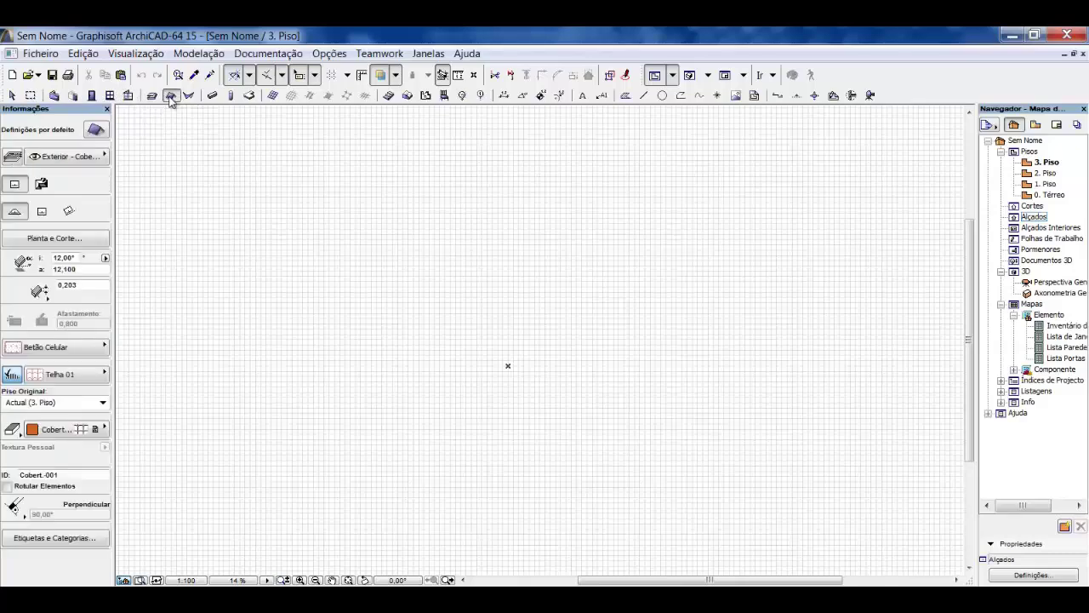
left_click(191, 97)
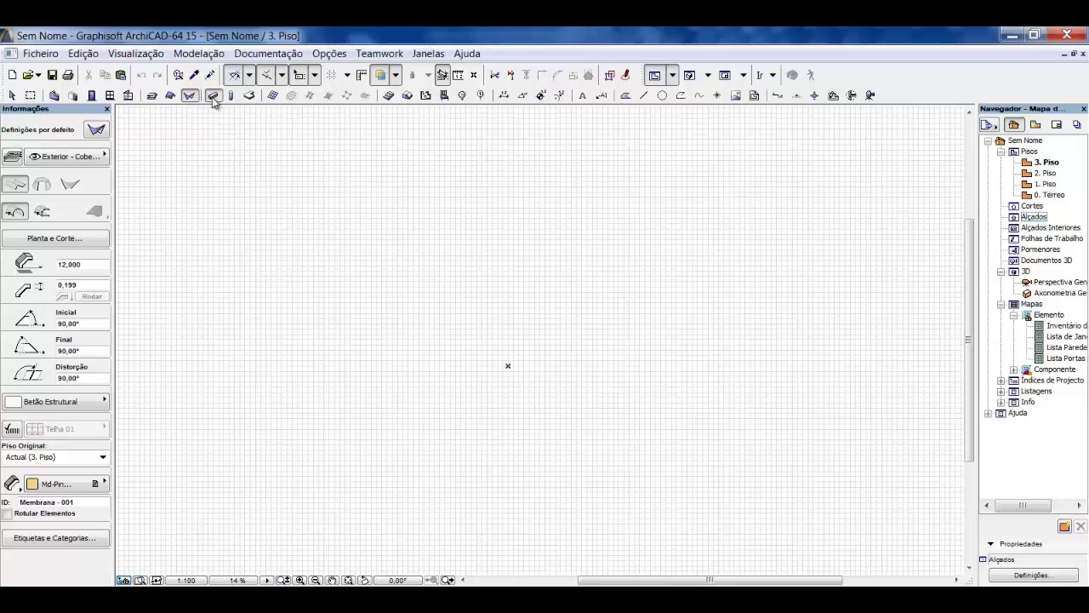
left_click(212, 95)
left_click(231, 96)
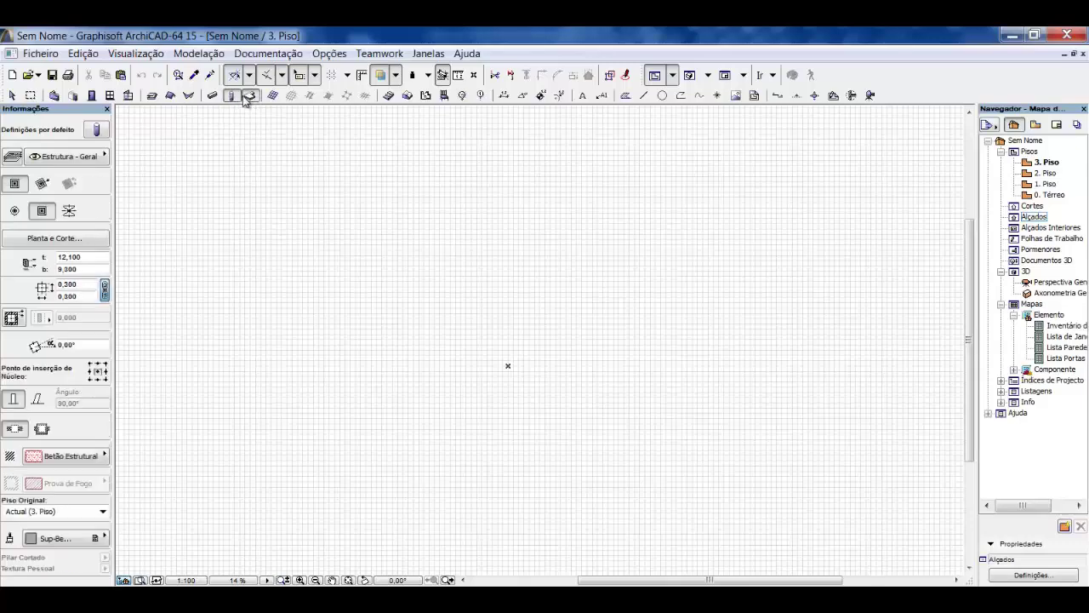
left_click(248, 96)
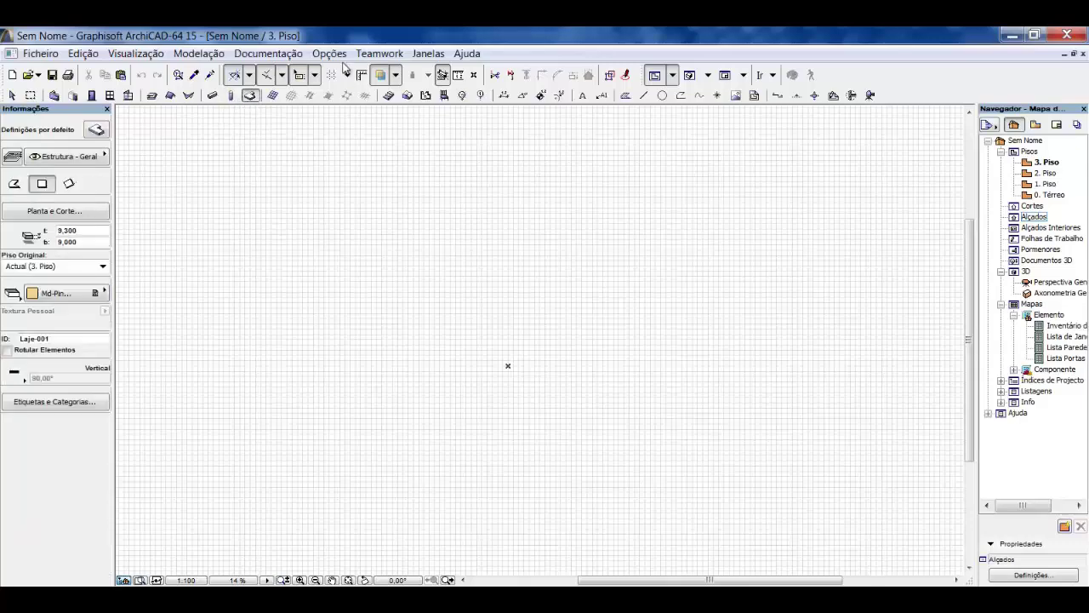
Step: Browse the Elementos de Escadas 15 and Escadas Completas 15 folders in the default stair settings, and close them without changes
left_click(389, 96)
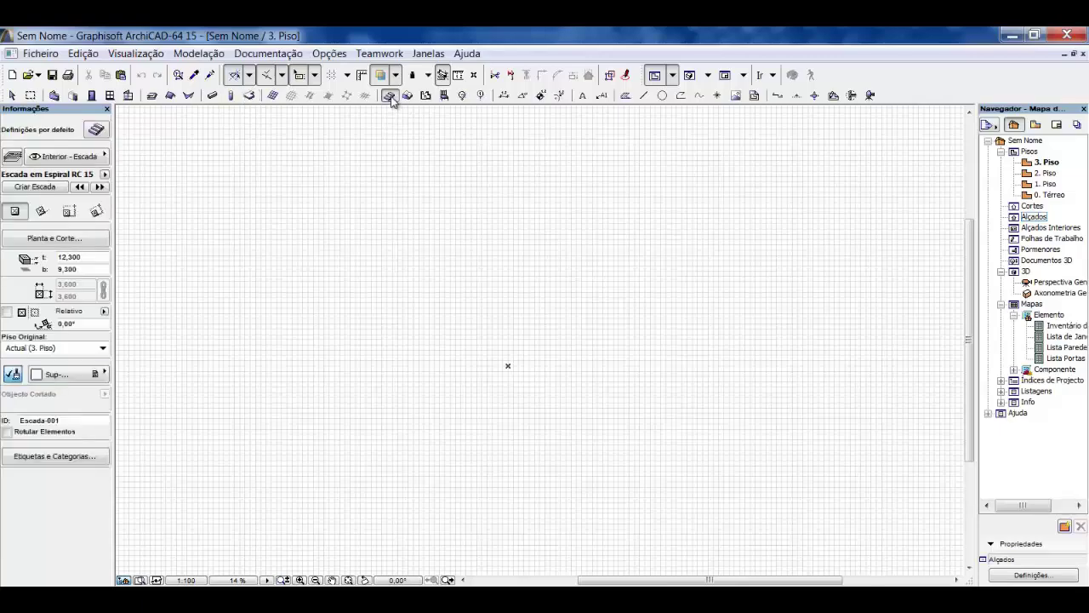
left_click(95, 130)
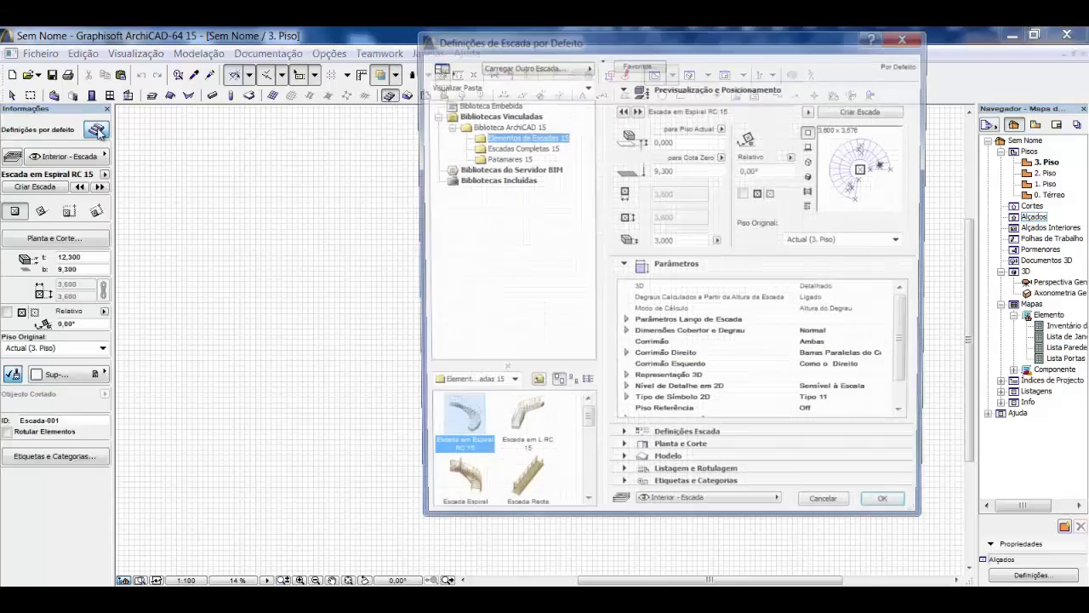
mouse_move(585, 426)
left_mouse_down()
mouse_move(587, 500)
mouse_move(585, 415)
left_mouse_up()
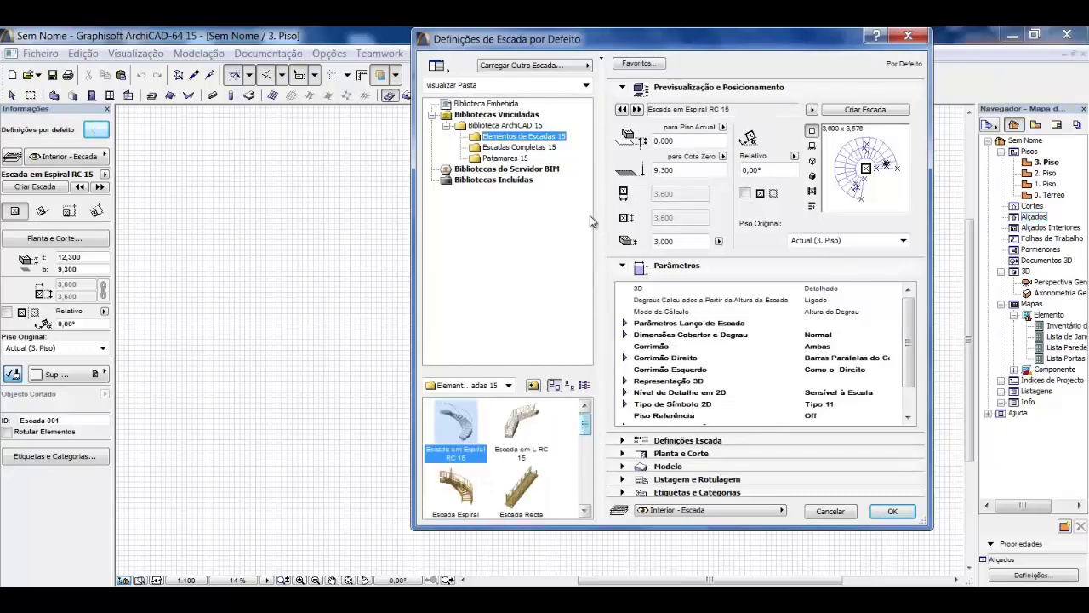
left_click(528, 148)
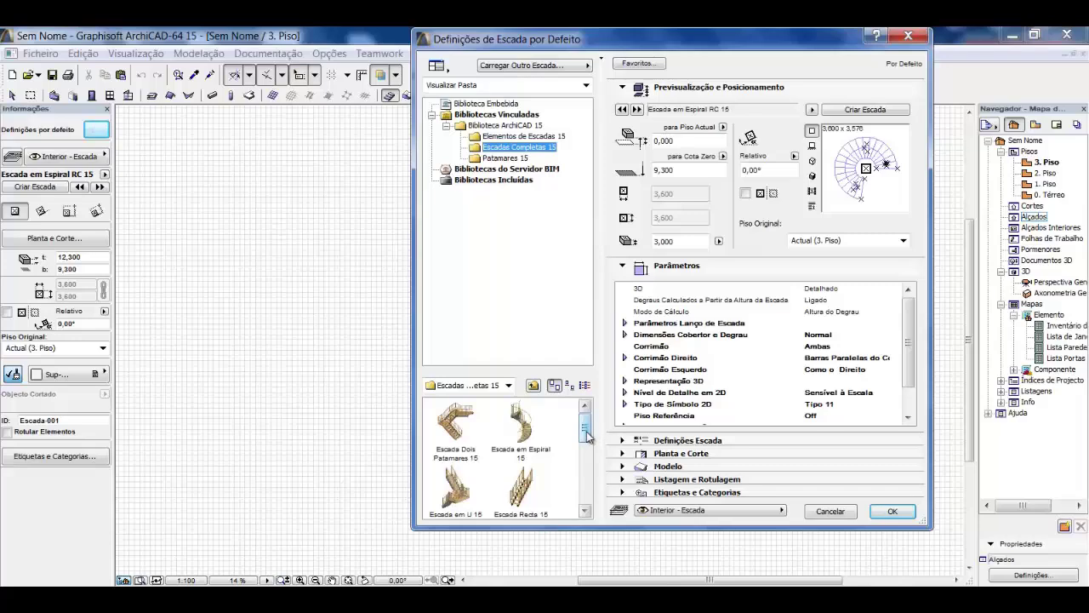
mouse_move(586, 430)
left_mouse_down()
mouse_move(593, 491)
mouse_move(586, 417)
left_mouse_up()
left_click(827, 511)
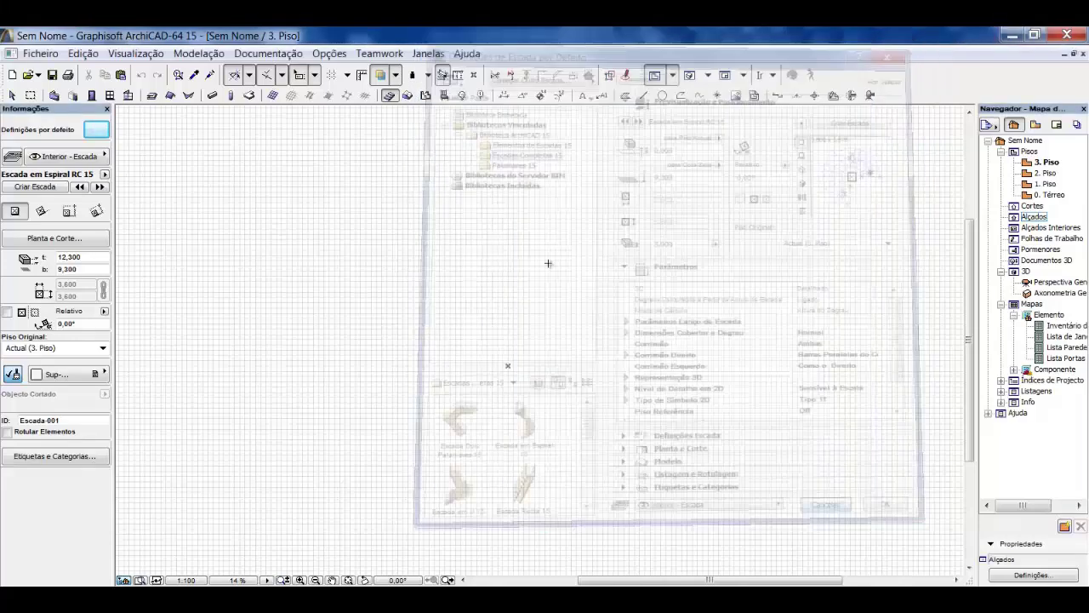
Step: Show the default settings of the mesh, zone and object tools in turn
left_click(409, 96)
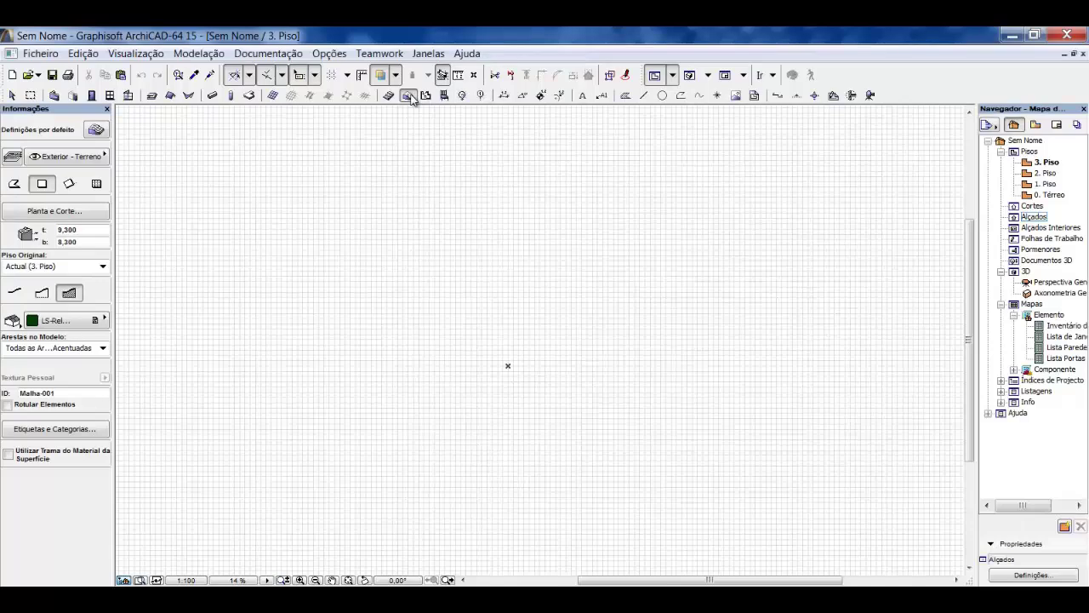
left_click(427, 95)
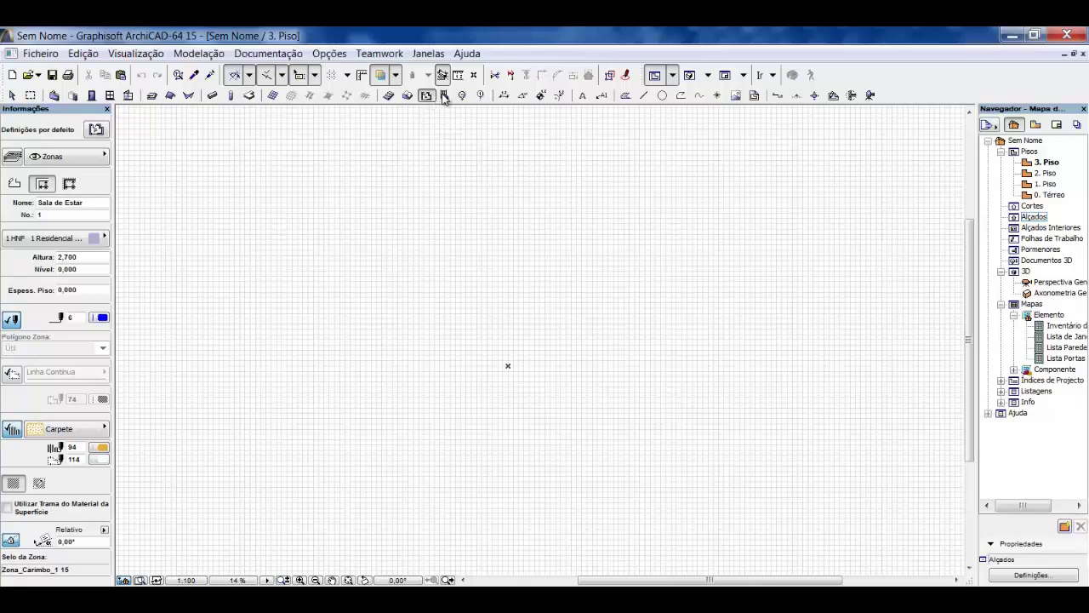
left_click(444, 97)
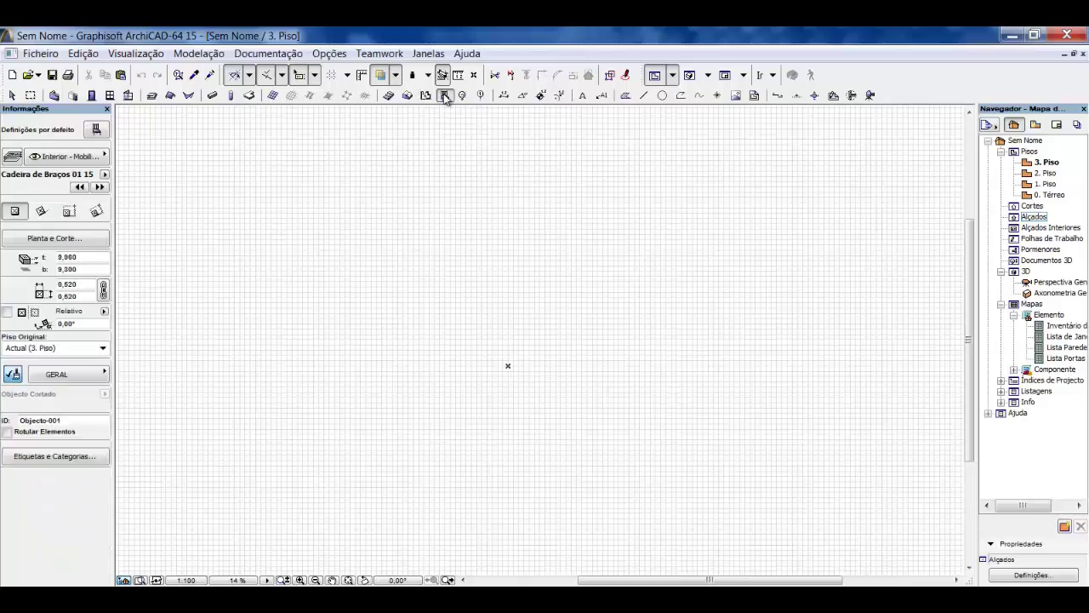
Step: Browse the furniture folders from Cadeiras 15 to Mesas 15 in the default object settings, and close them without changes
left_click(96, 129)
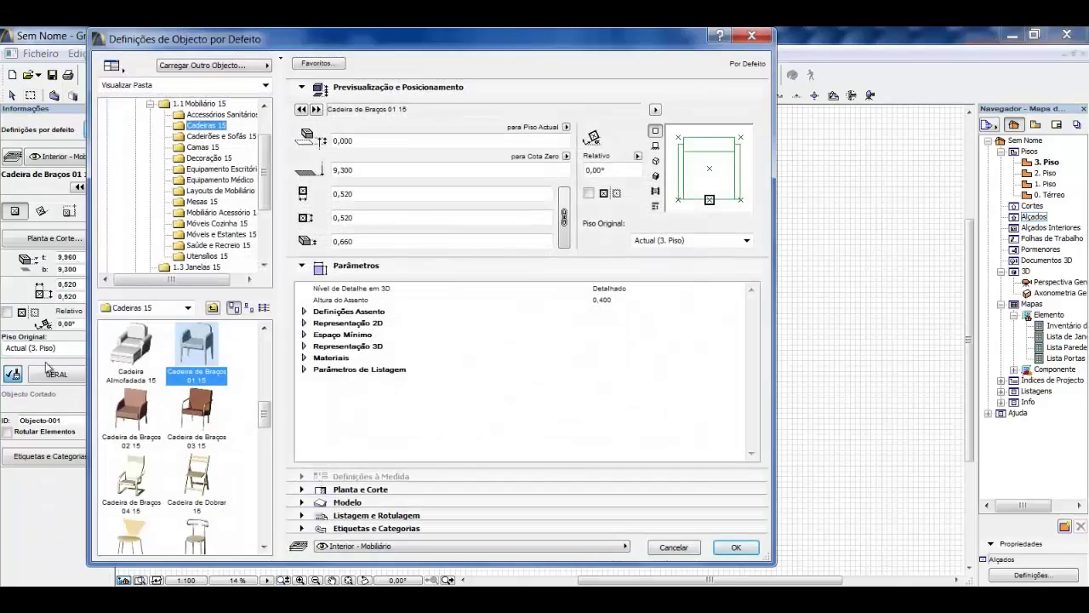
left_click_drag(267, 414, 269, 551)
left_click(213, 137)
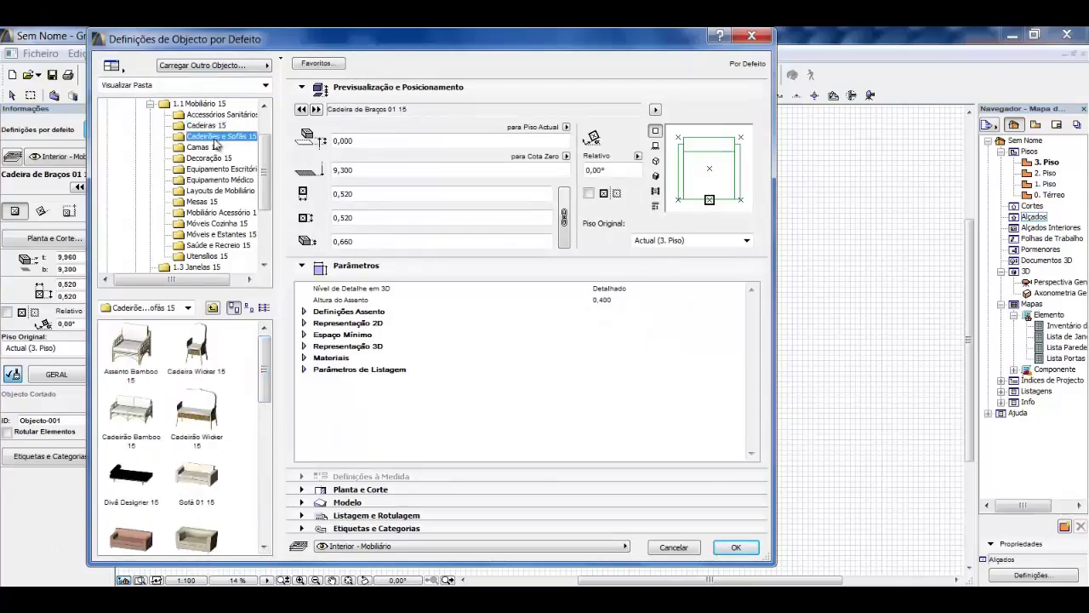
left_click(204, 149)
left_click(205, 159)
left_click(207, 169)
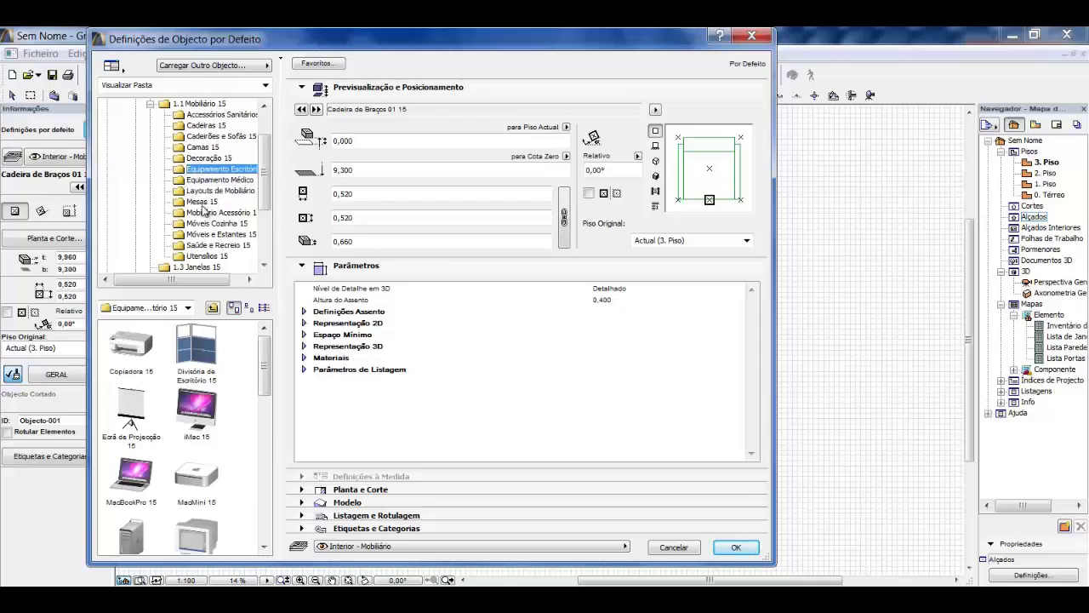
left_click(202, 201)
scroll(269, 197, "down", 1)
scroll(269, 198, "down", 3)
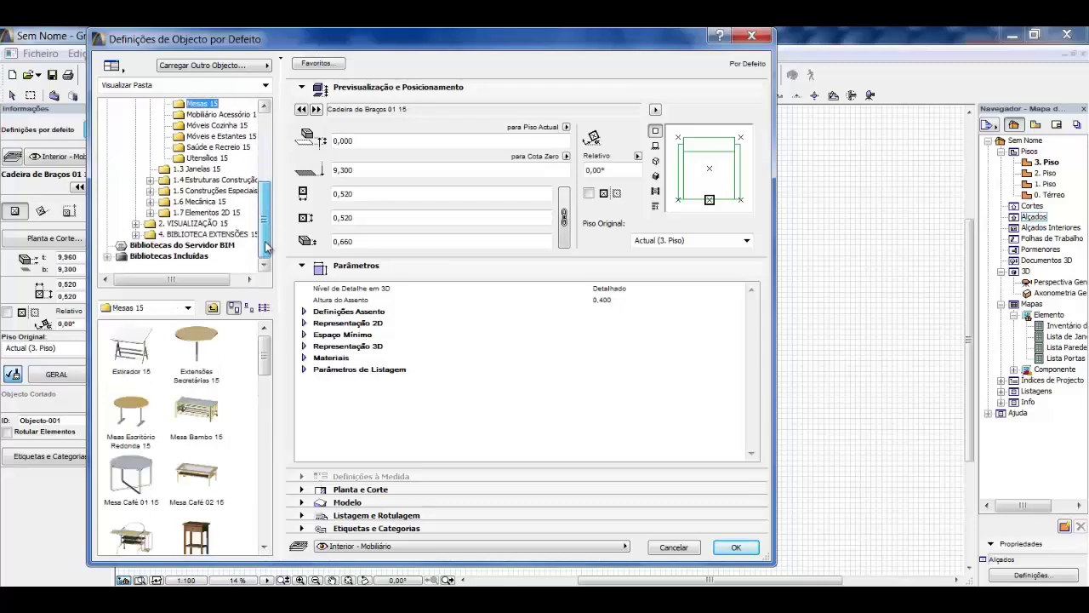
scroll(269, 198, "up", 5)
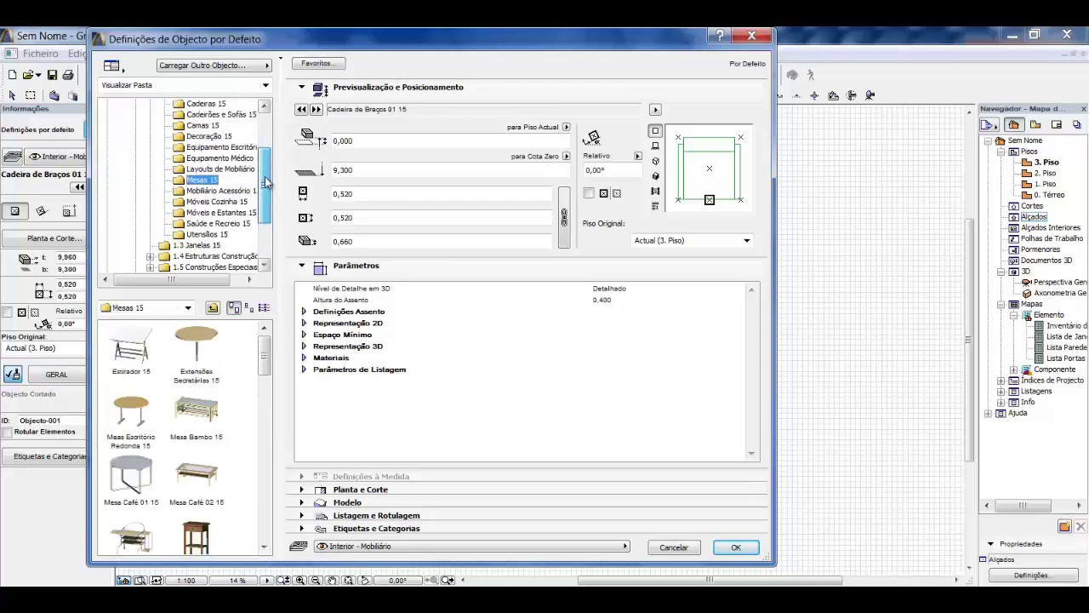
left_click(677, 548)
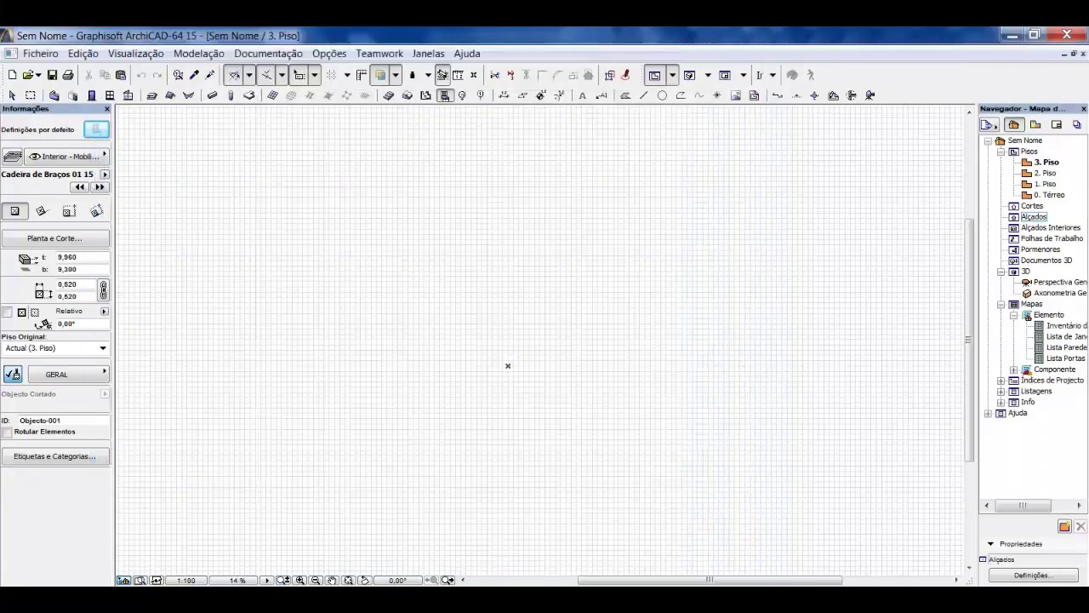
Step: Browse the Lâmpadas Interiores 15 folder in the default lamp settings, and close them without changes
left_click(463, 94)
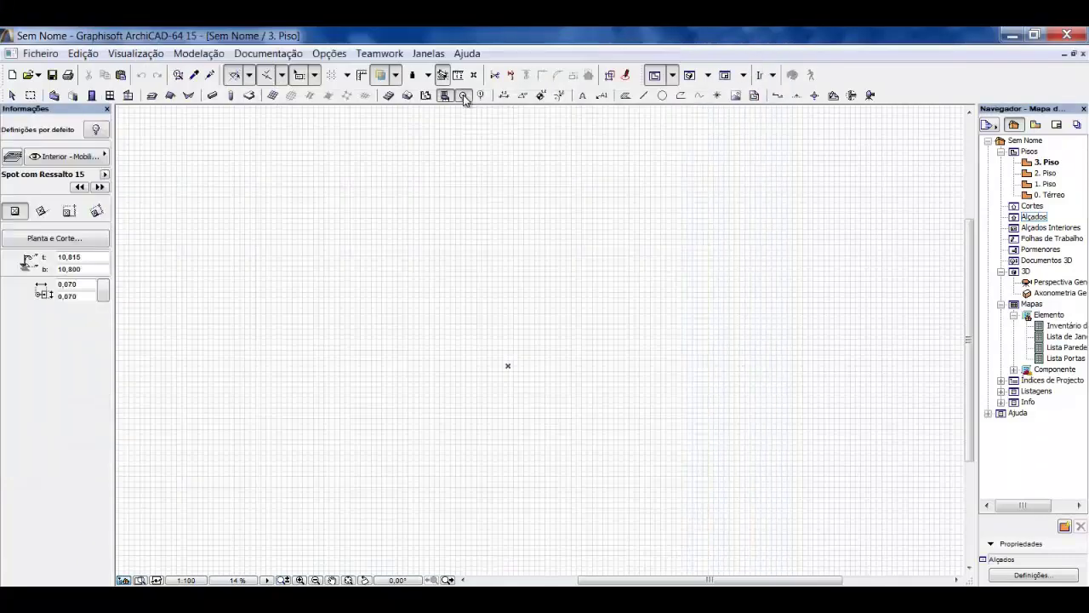
left_click(98, 130)
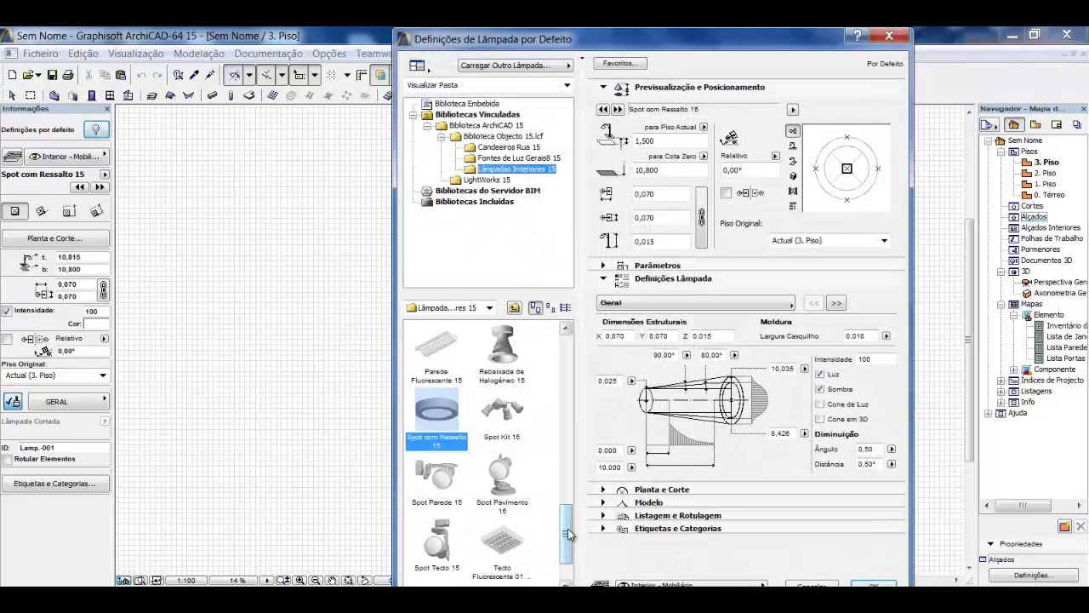
left_click_drag(565, 532, 561, 330)
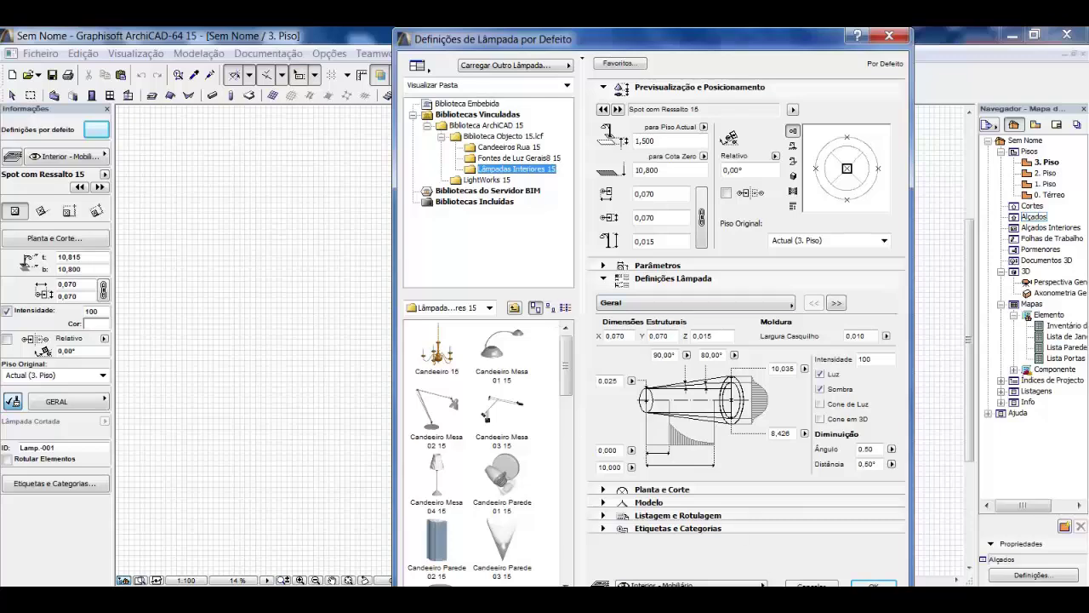
left_click(811, 585)
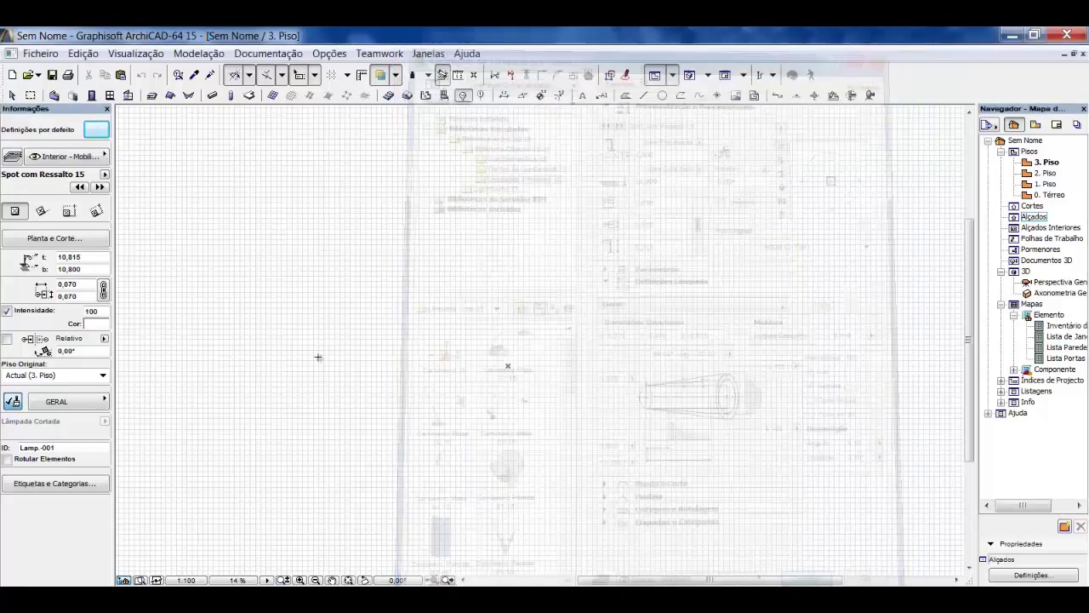
left_click(505, 95)
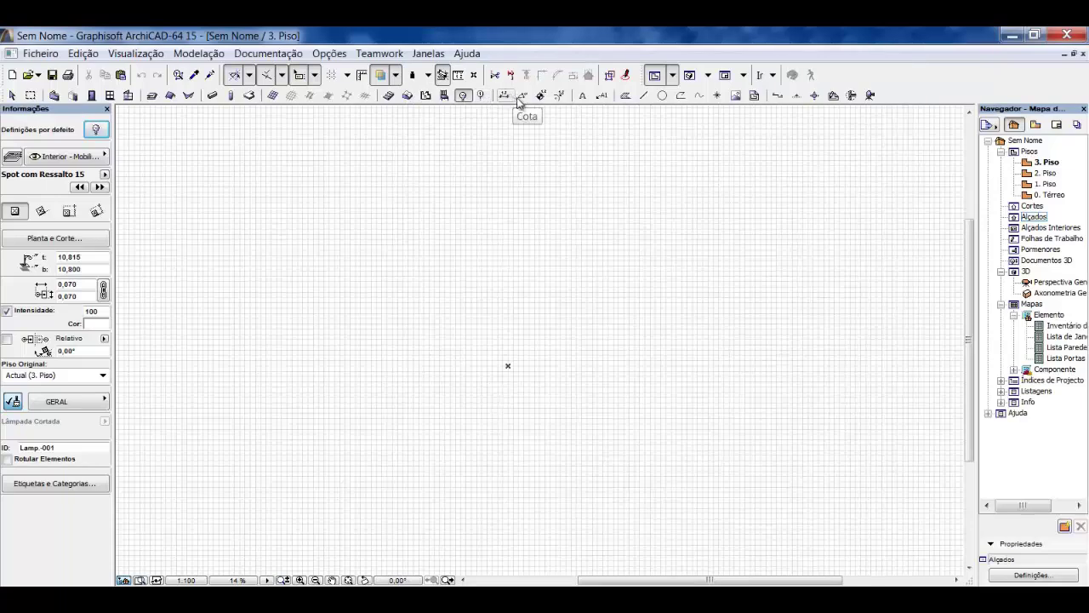